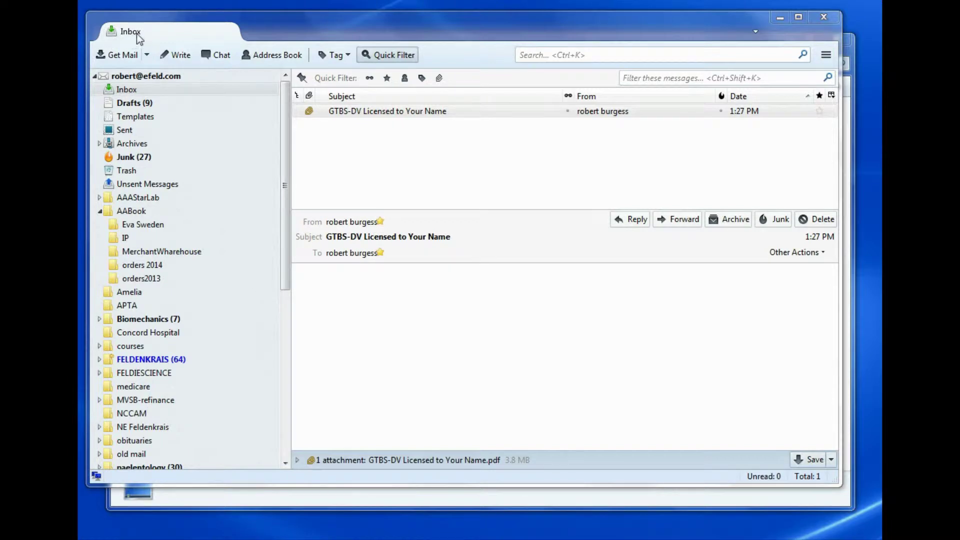
- Save the licence email's PDF attachment, GTBS-DV Licensed to Your Name.pdf, to the Desktop
left_click(344, 114)
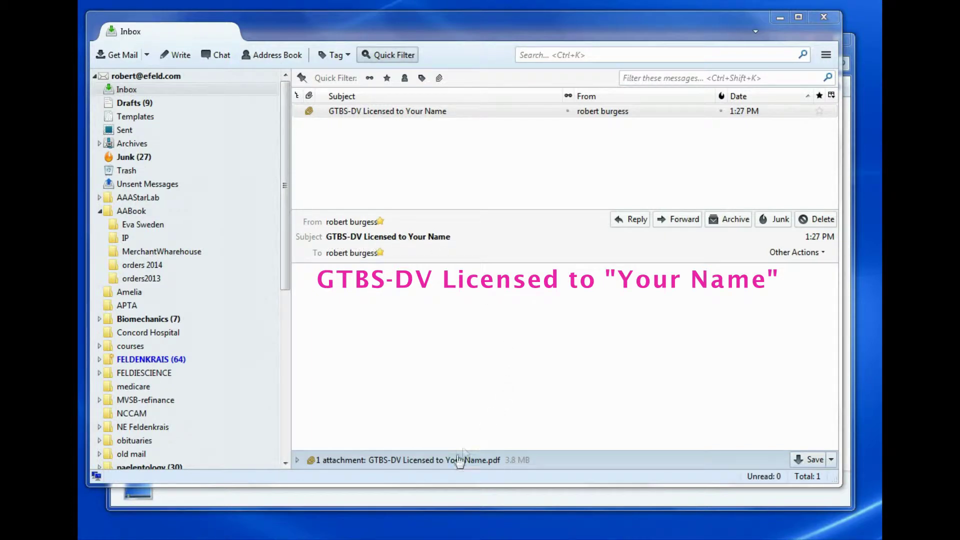
left_click(480, 460)
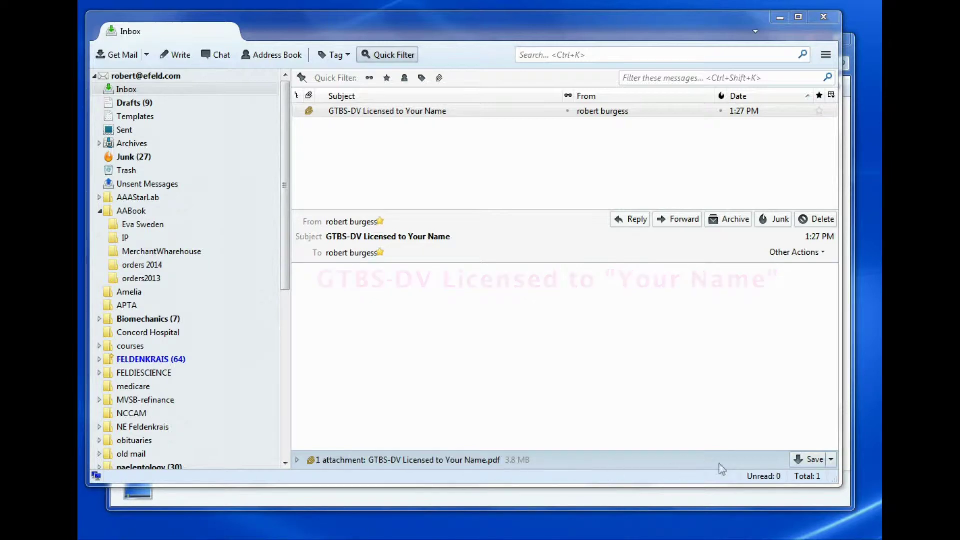
left_click(805, 459)
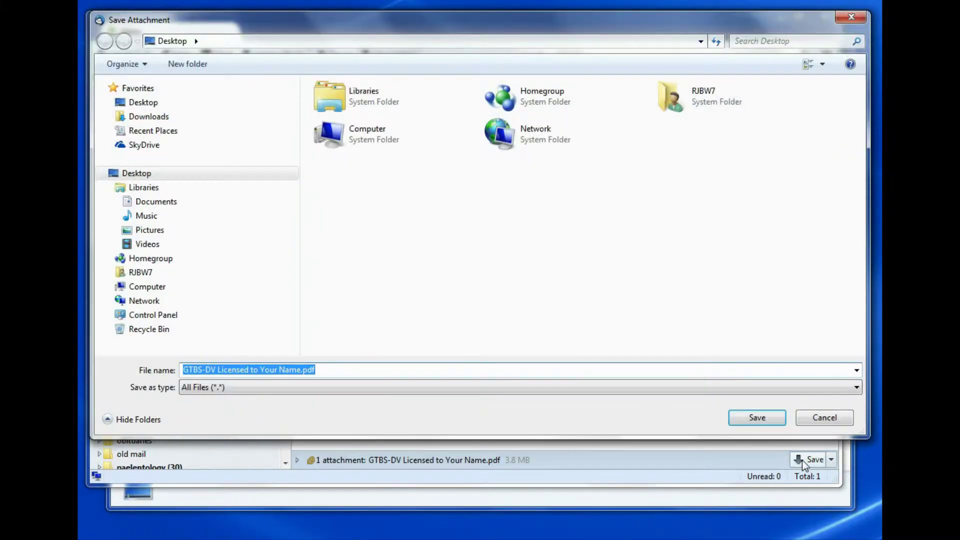
left_click(136, 178)
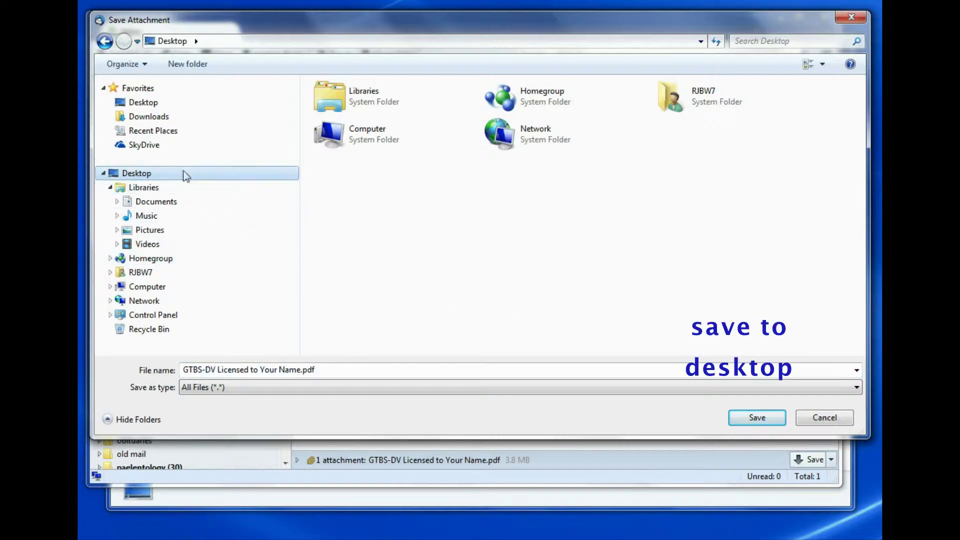
left_click(776, 421)
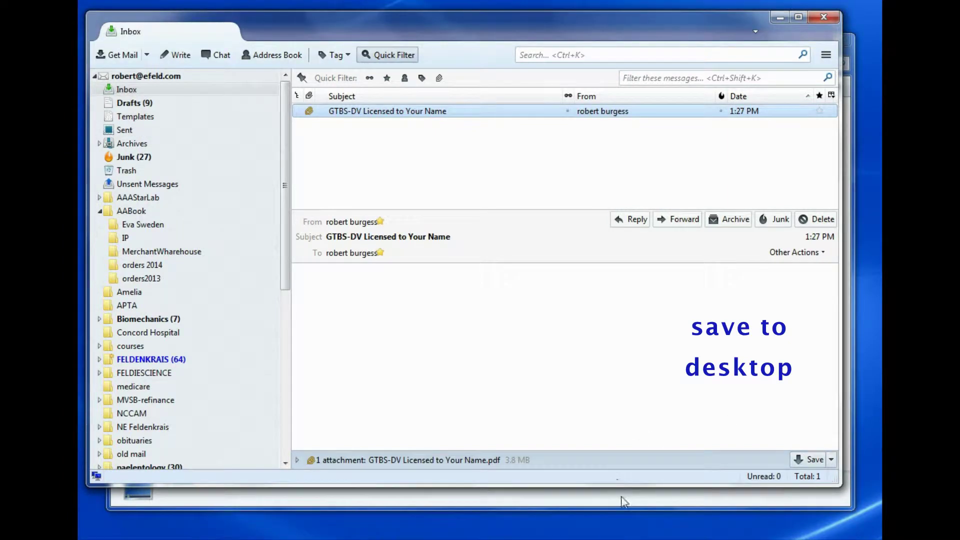
- Pin GTBS License Your Name.pdf from the Desktop folder to the Start menu
left_click(622, 499)
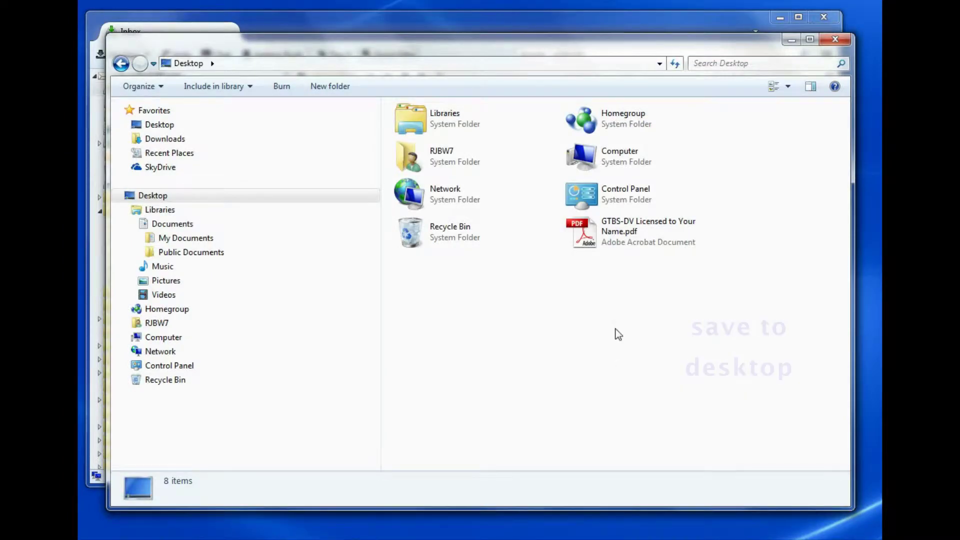
left_click(619, 226)
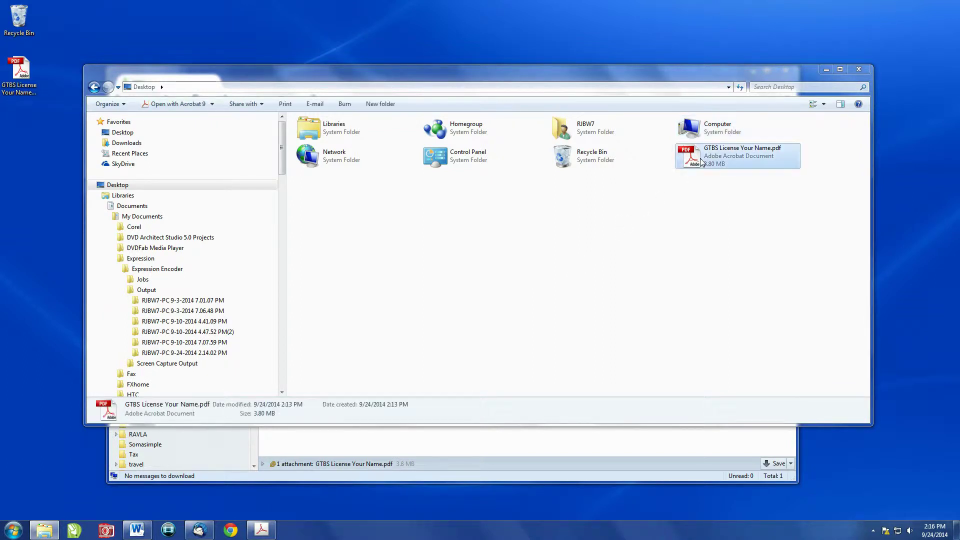
left_click(700, 157)
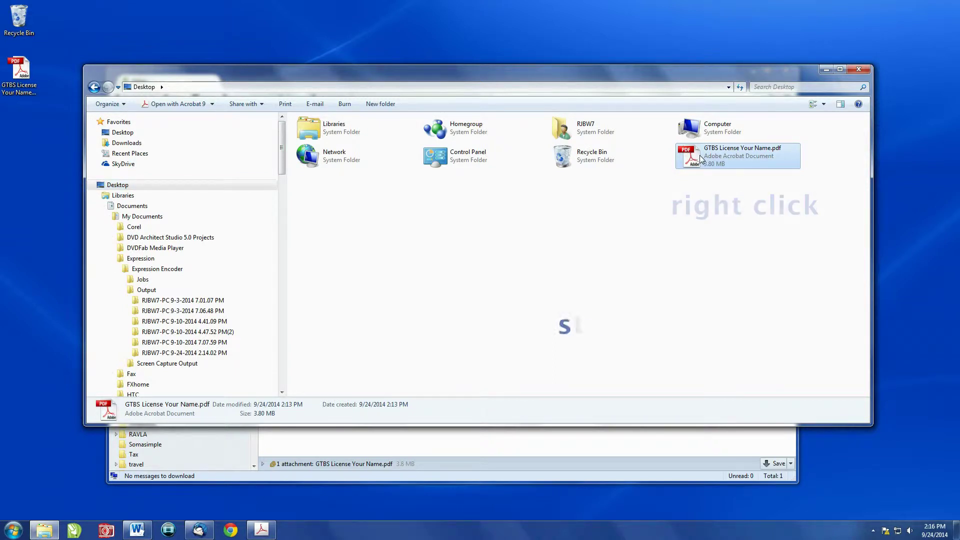
left_click_drag(700, 159, 95, 196)
left_click(405, 257)
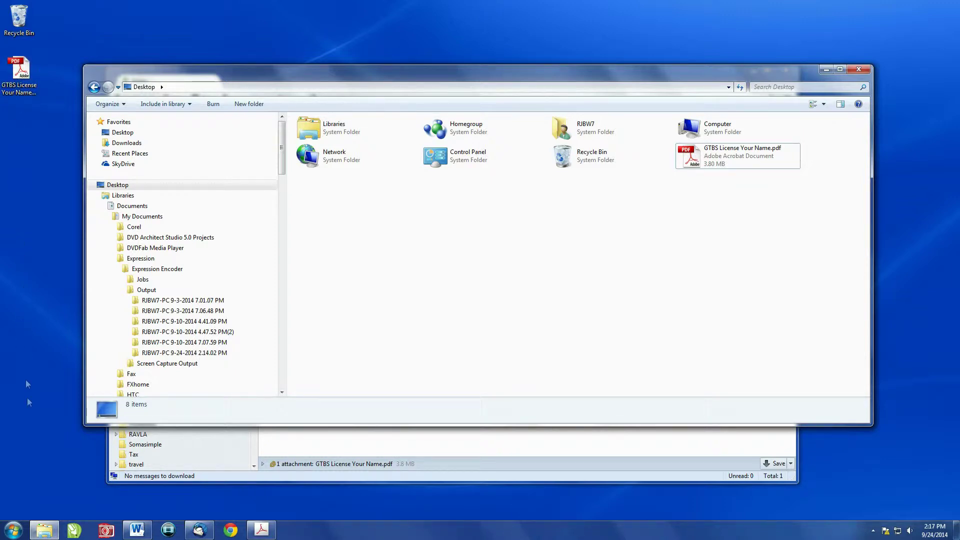
- Open the pinned GTBS License Your Name.pdf from the Start menu in Acrobat
left_click(13, 529)
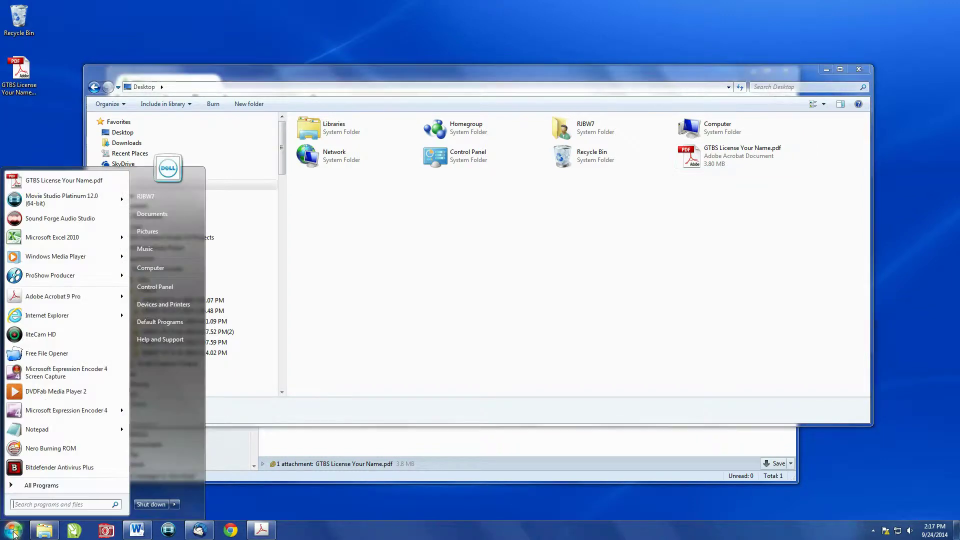
left_click(58, 183)
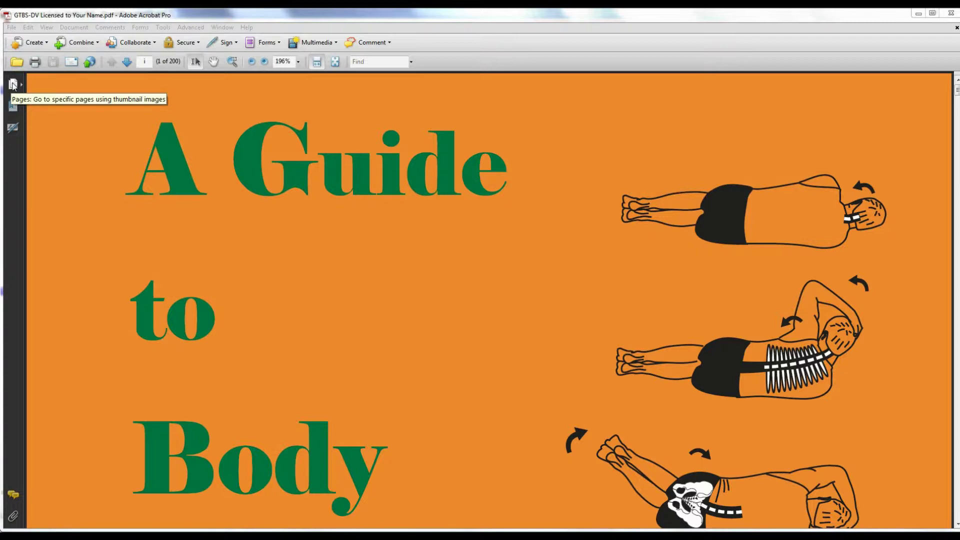
- Show the page thumbnails and step through pages i and ii
left_click(13, 85)
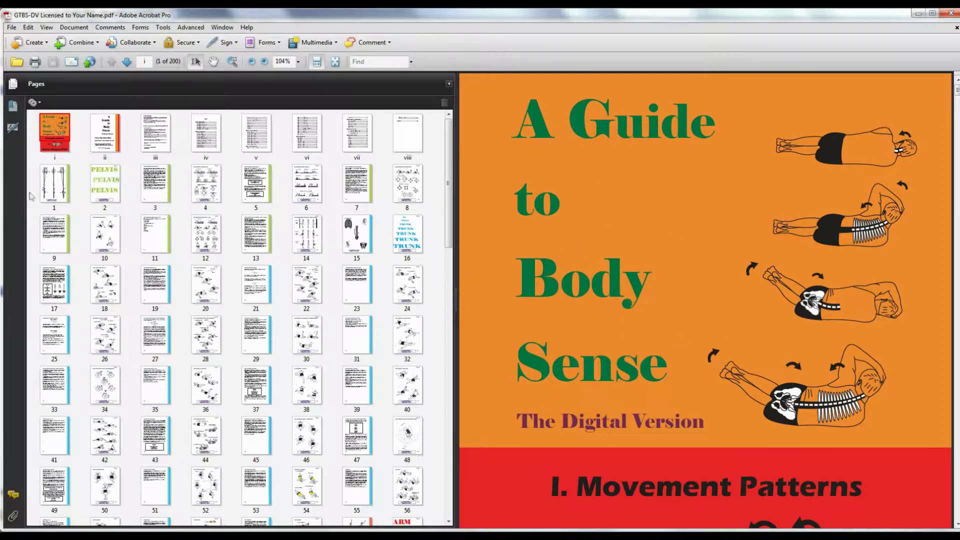
left_click(55, 132)
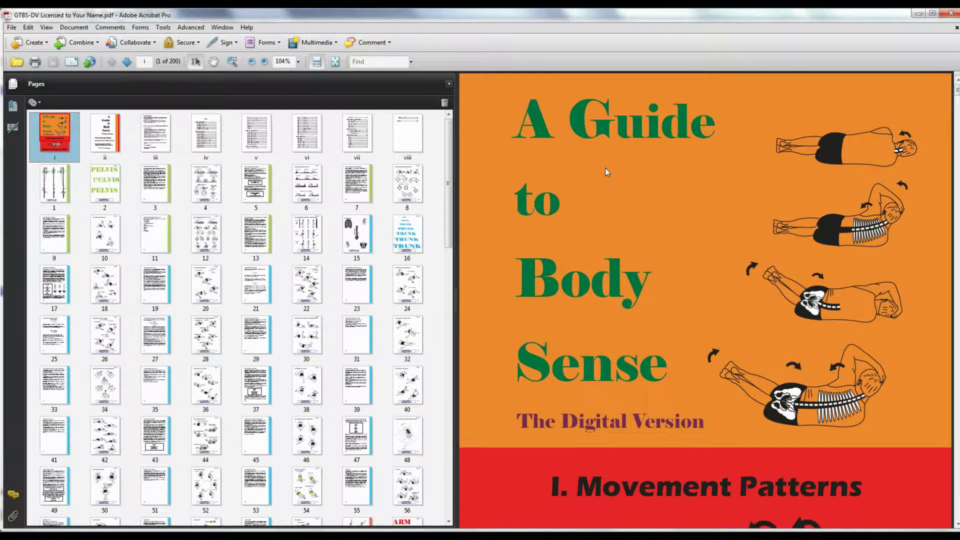
left_click(105, 135)
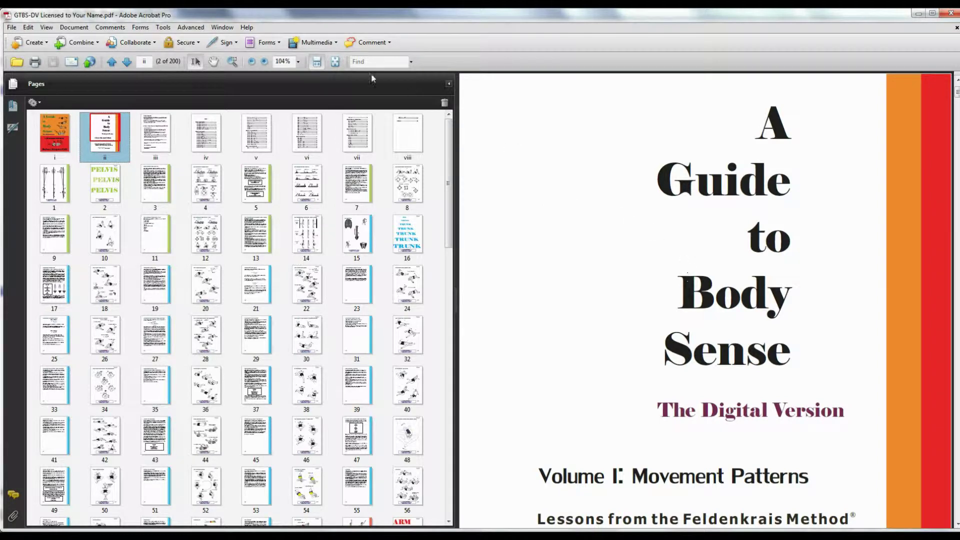
- Go to page iii, the Acknowledgements page
left_click(155, 134)
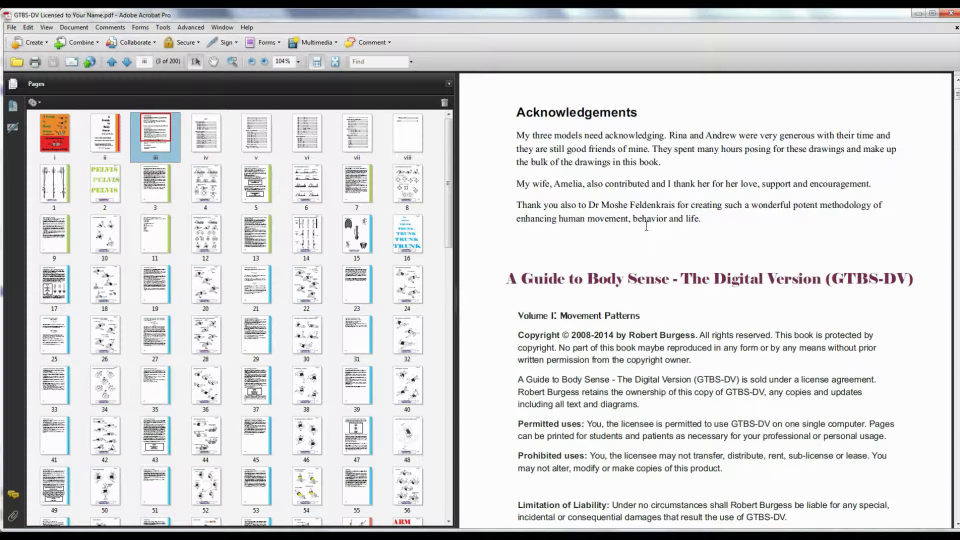
left_click_drag(517, 113, 558, 117)
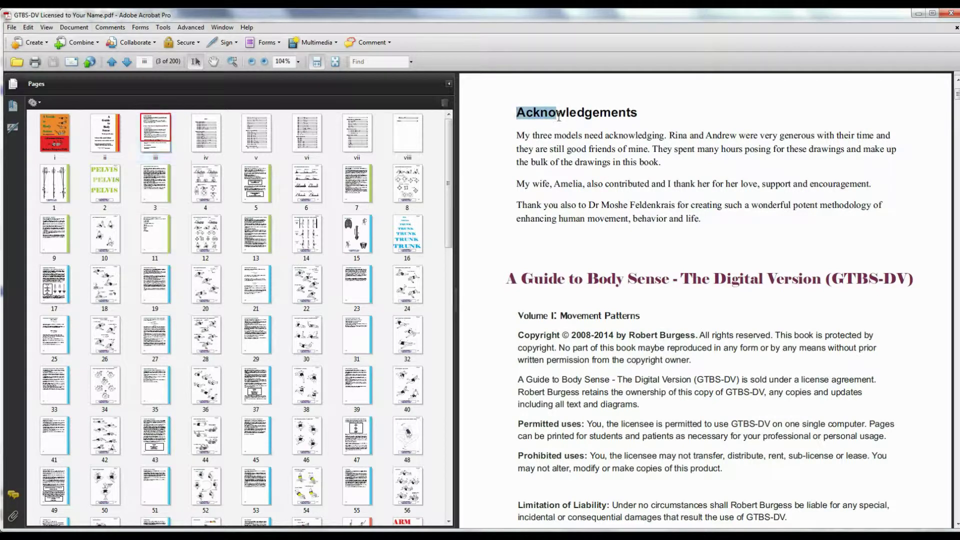
left_click(580, 220)
- Highlight the Permitted uses, Prohibited uses and Limitation of Liability headings, then return to the cover
scroll(592, 260, "down", 3)
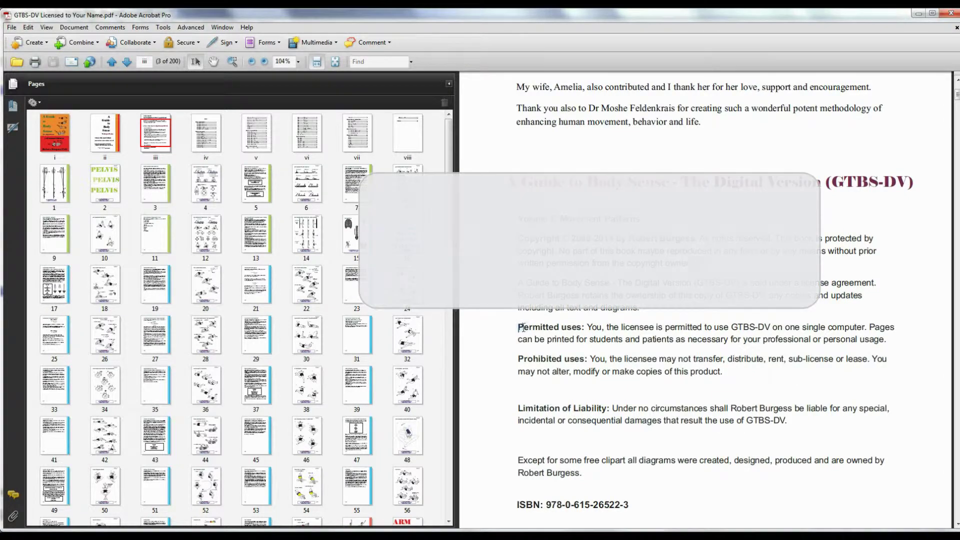
left_click_drag(518, 327, 583, 327)
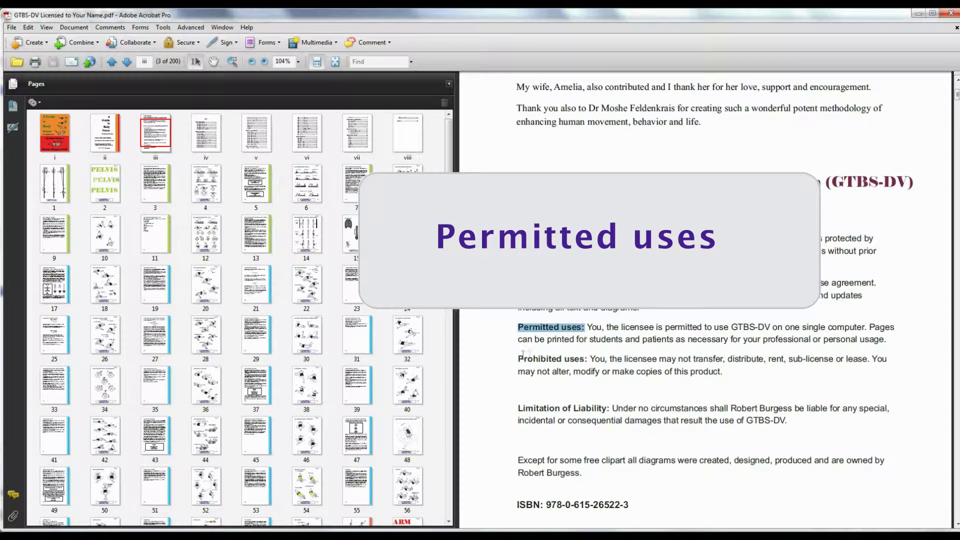
left_click_drag(518, 358, 587, 359)
left_click_drag(518, 408, 607, 408)
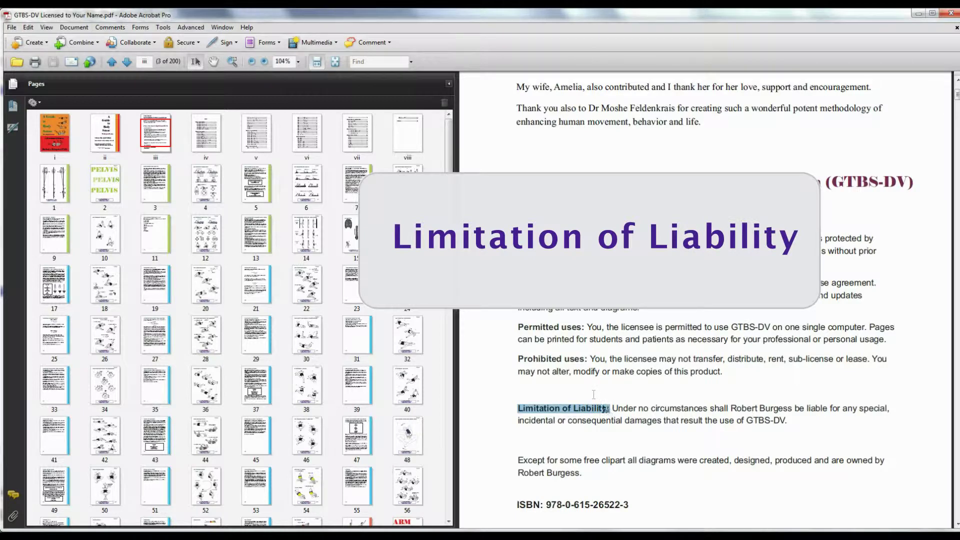
left_click(54, 133)
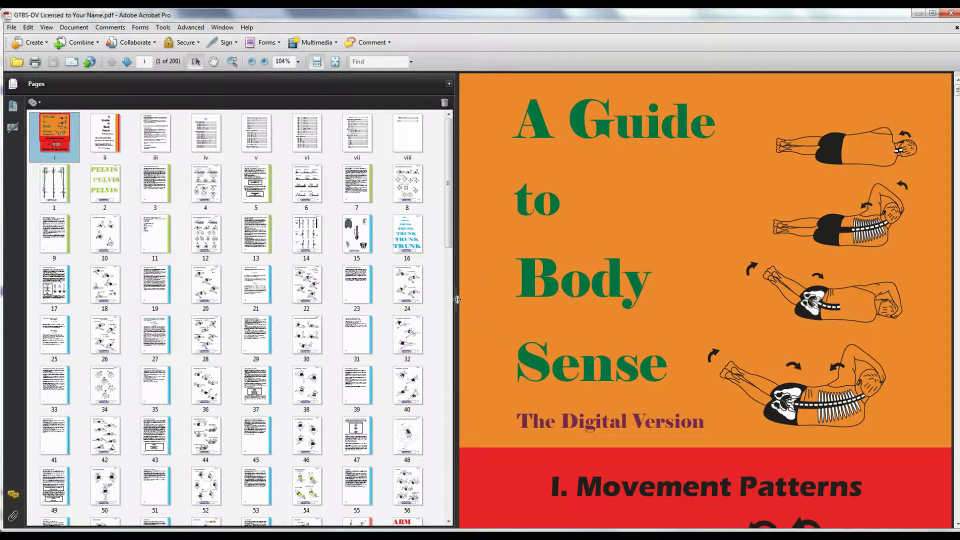
- Drag the thumbnail panel splitter left to give the cover page more room
left_click_drag(457, 299, 415, 302)
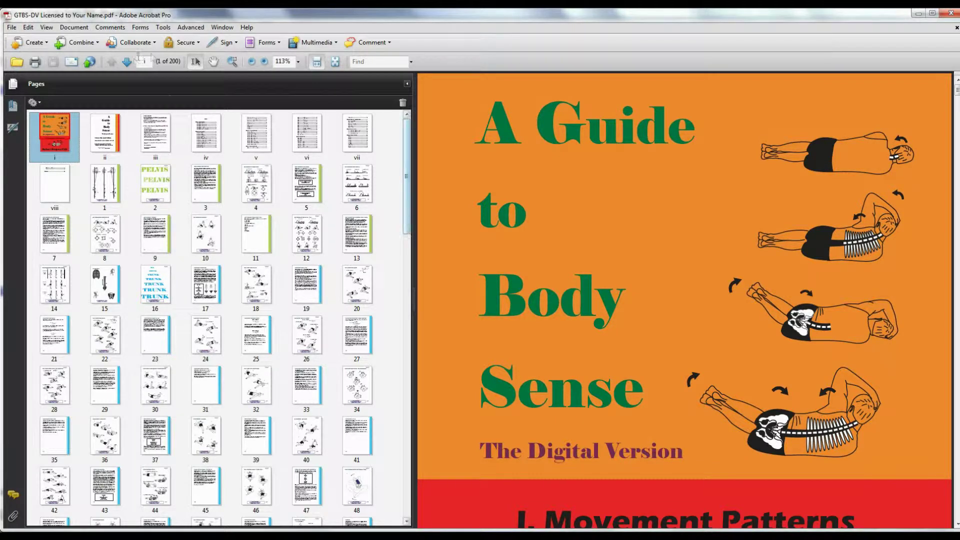
- Enlarge the page thumbnails twice via the thumbnail context menu
right_click(252, 288)
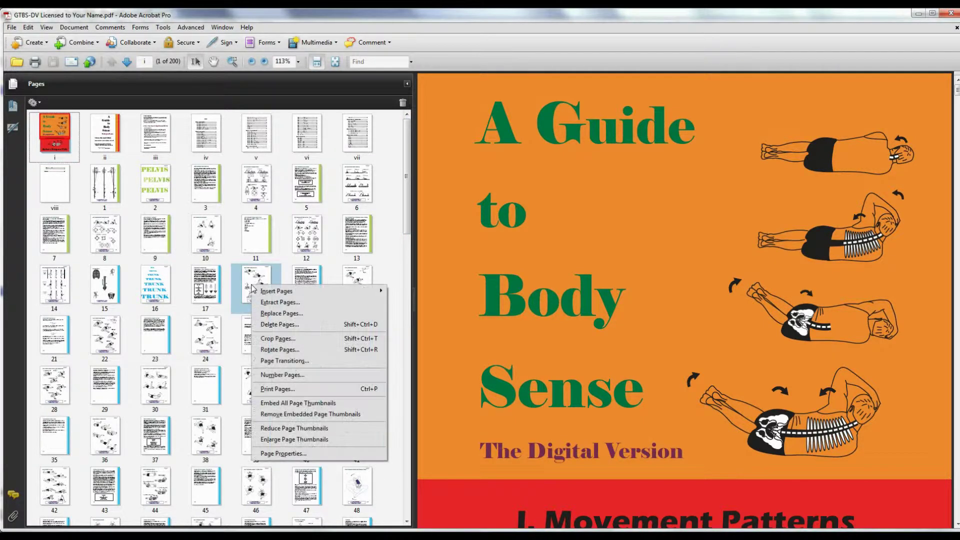
left_click(284, 440)
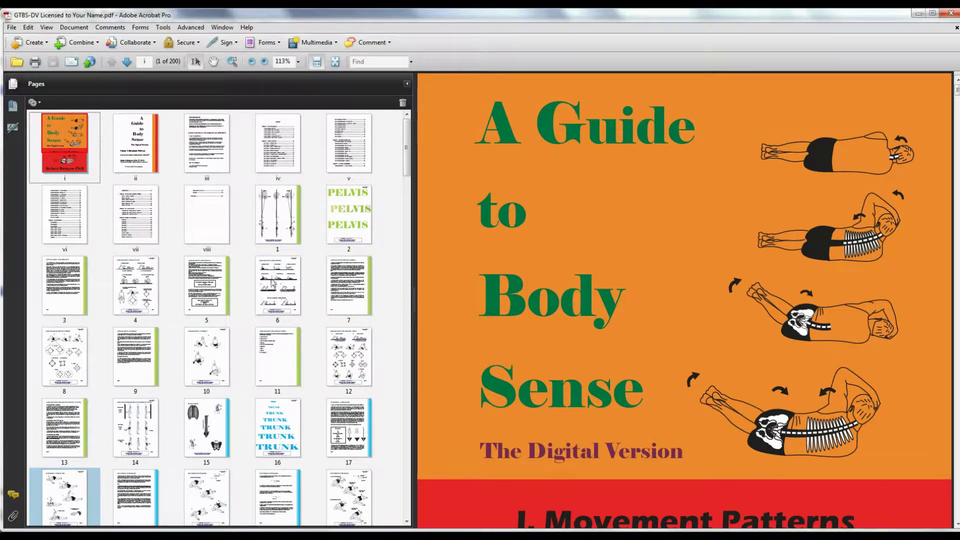
right_click(274, 281)
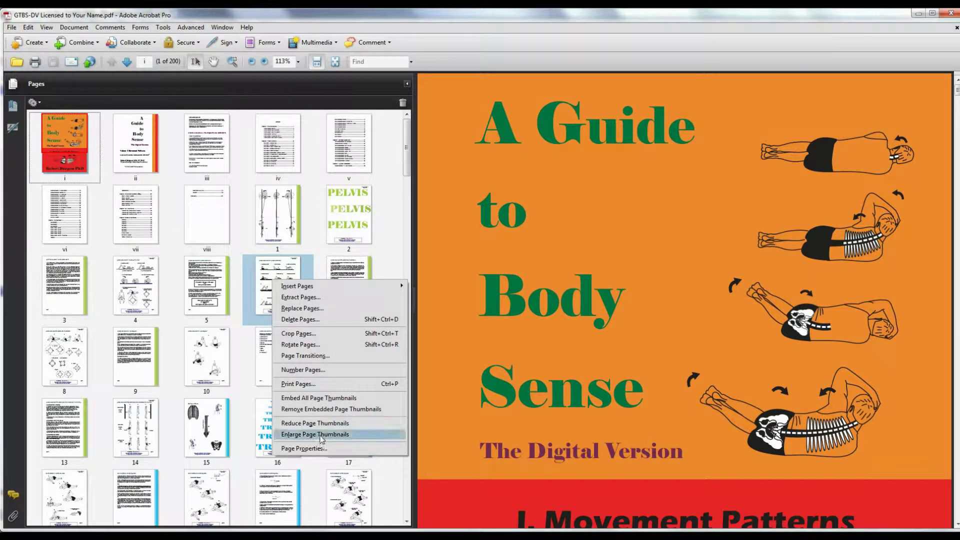
left_click(321, 435)
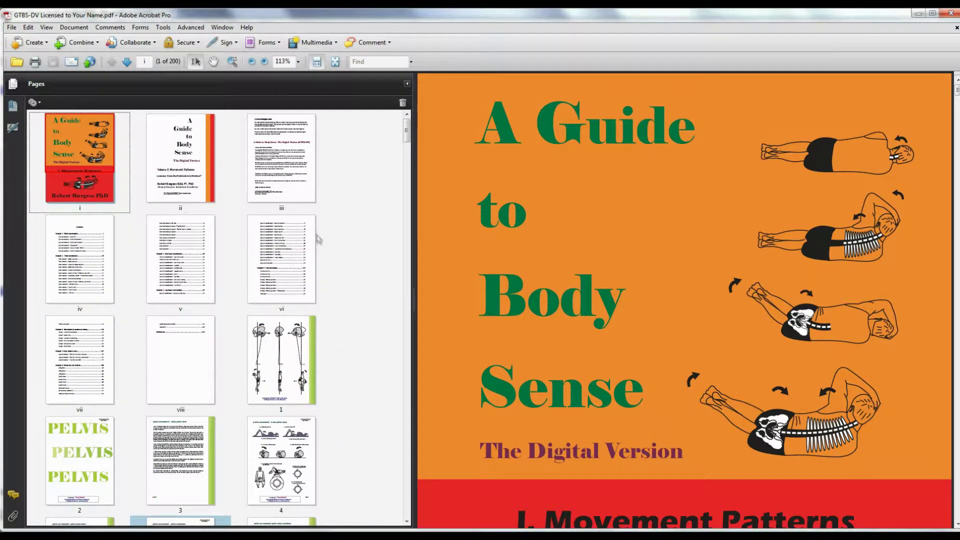
- Widen the thumbnails pane and display the PELVIS page 2
left_click_drag(414, 298, 455, 298)
left_click(170, 348)
scroll(169, 346, "down", 4)
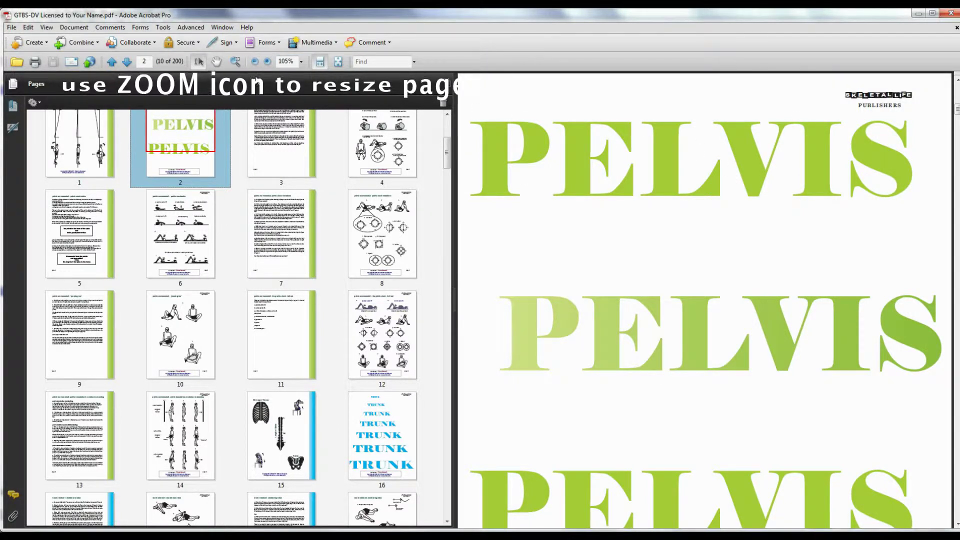
- Zoom out four steps to 33.3%, then back in twice to 66.7%
left_click(255, 62)
left_click(255, 61)
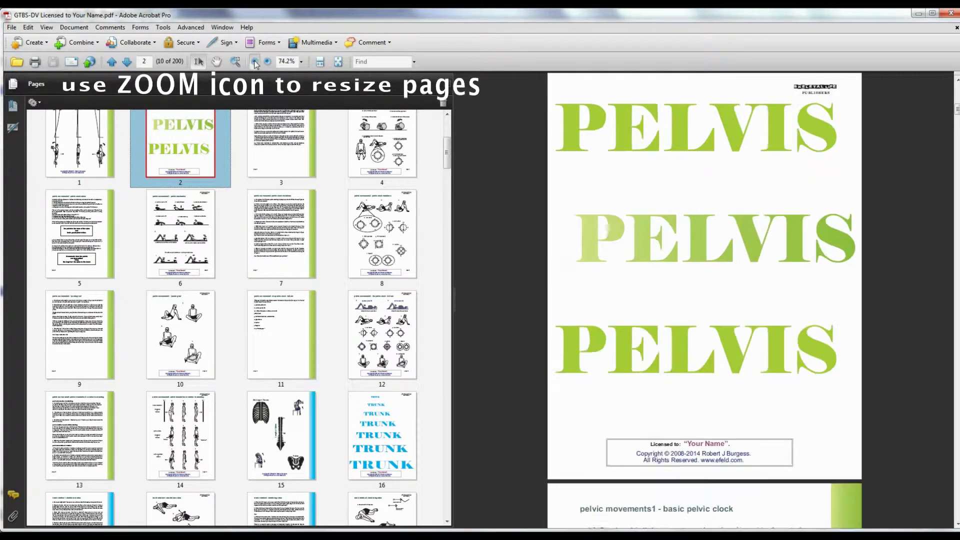
left_click(255, 61)
left_click(255, 61)
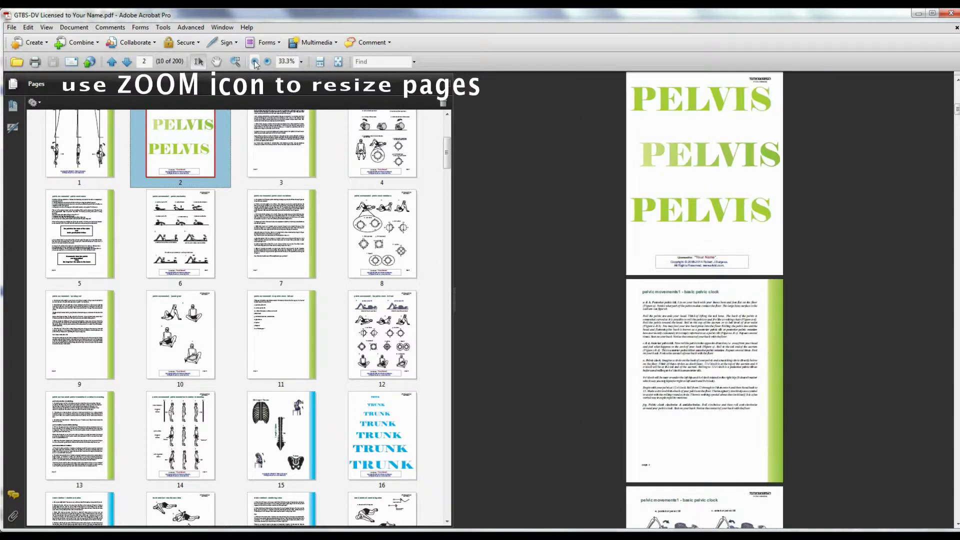
left_click(268, 61)
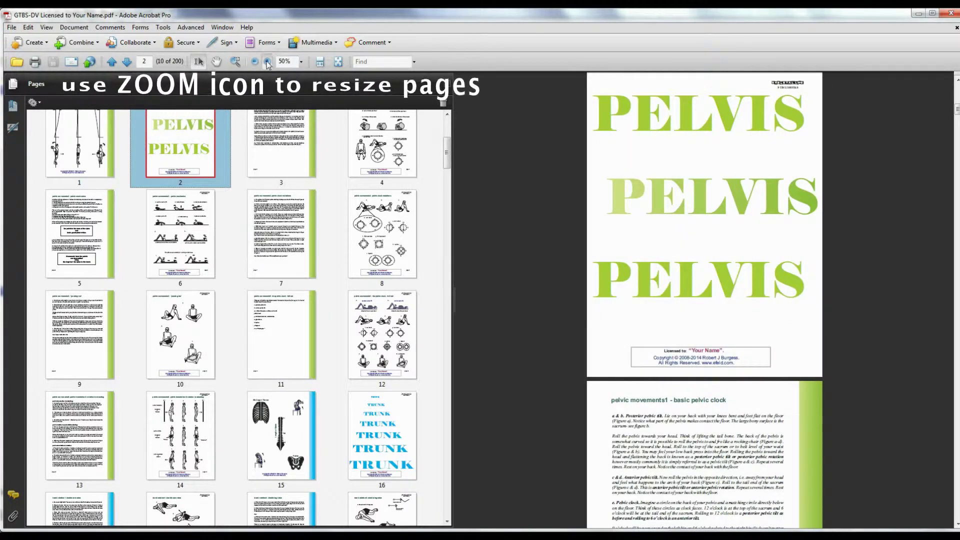
left_click(268, 61)
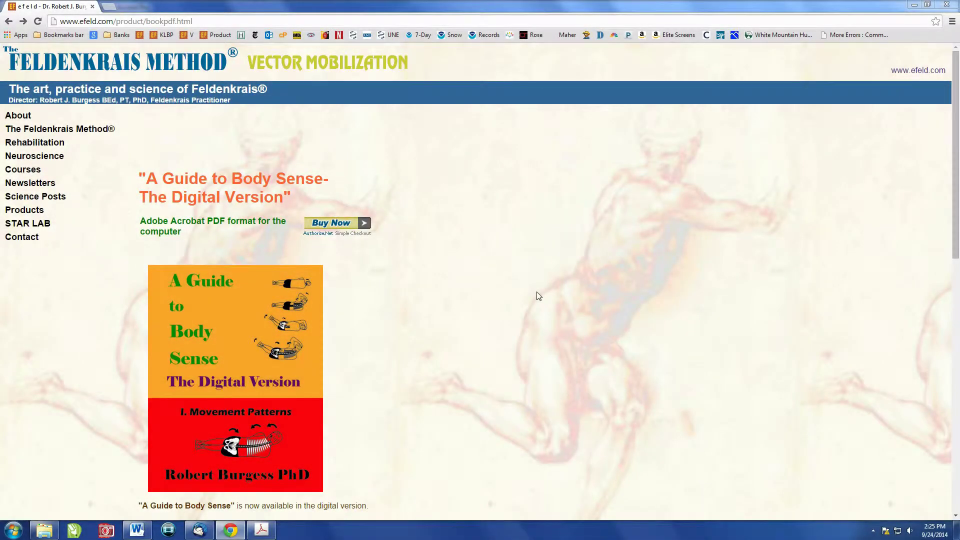
- Choose Buy Now and fill billing First Name, Last Name and Company with placeholder text
left_click(340, 223)
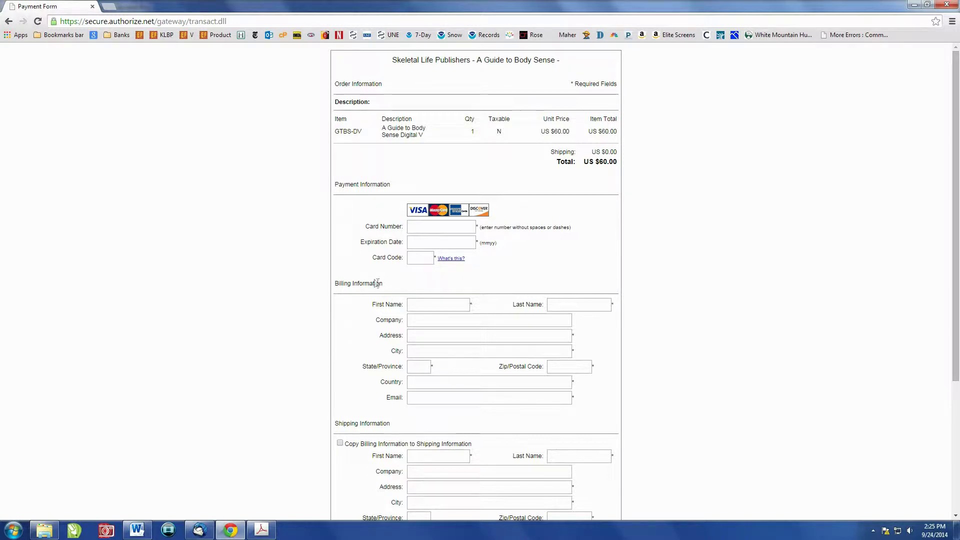
left_click(417, 306)
type("your")
key("Tab")
type("nam")
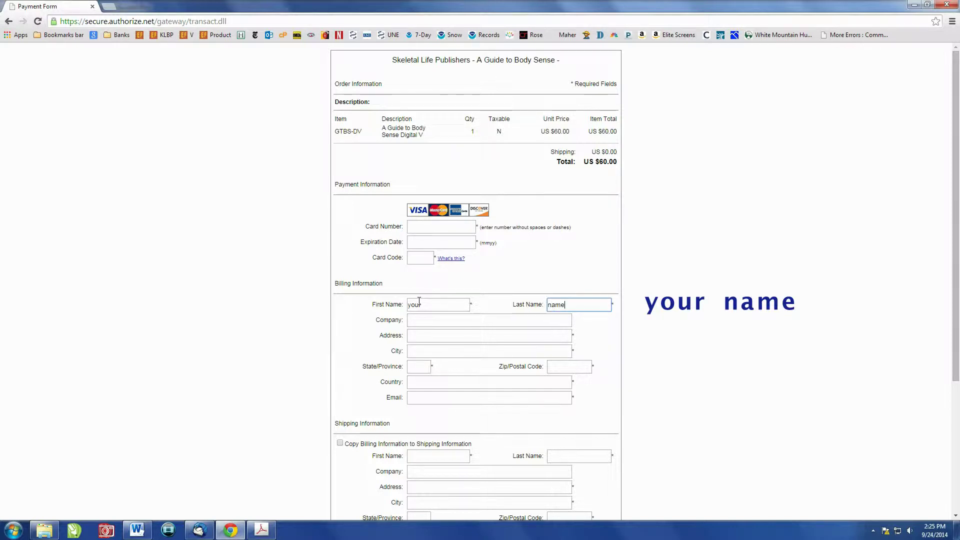
key("Tab")
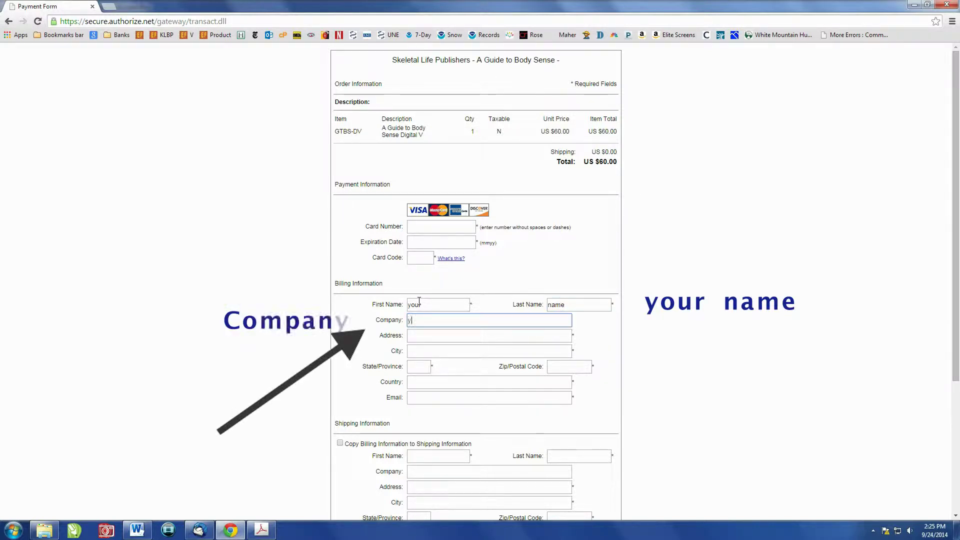
type("your name")
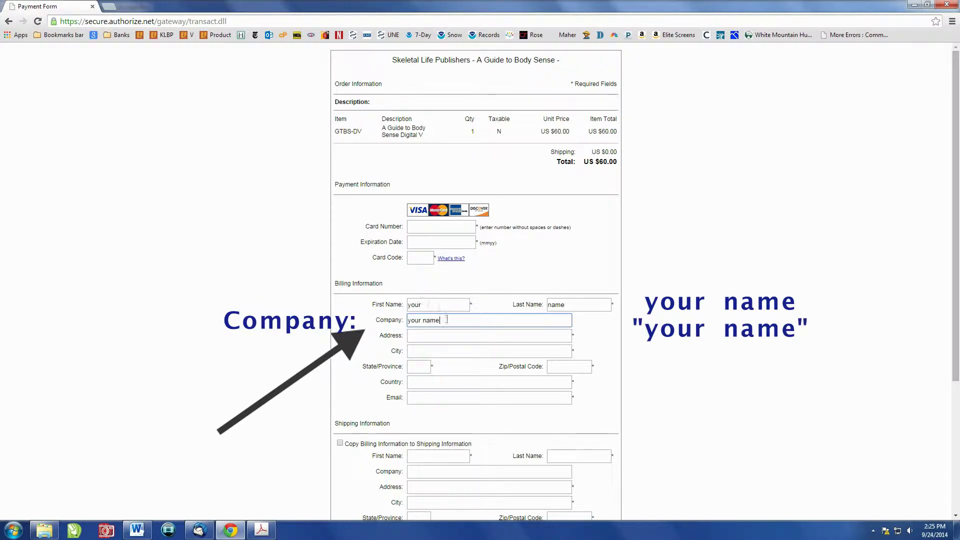
left_click_drag(442, 321, 407, 325)
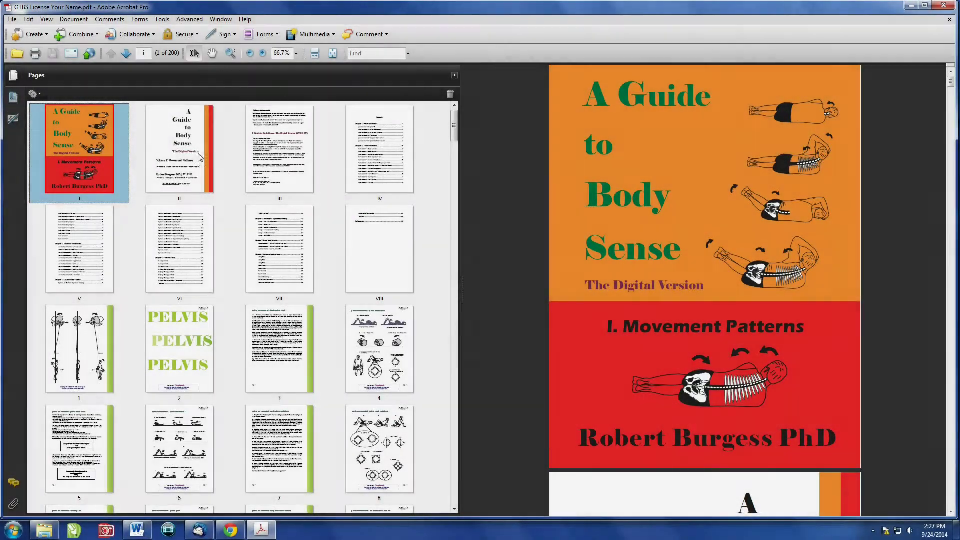
- Step through pages ii–iv and jump from Contents to pelvic movements4 'pouring tea' on page 10
left_click(181, 150)
left_click(297, 158)
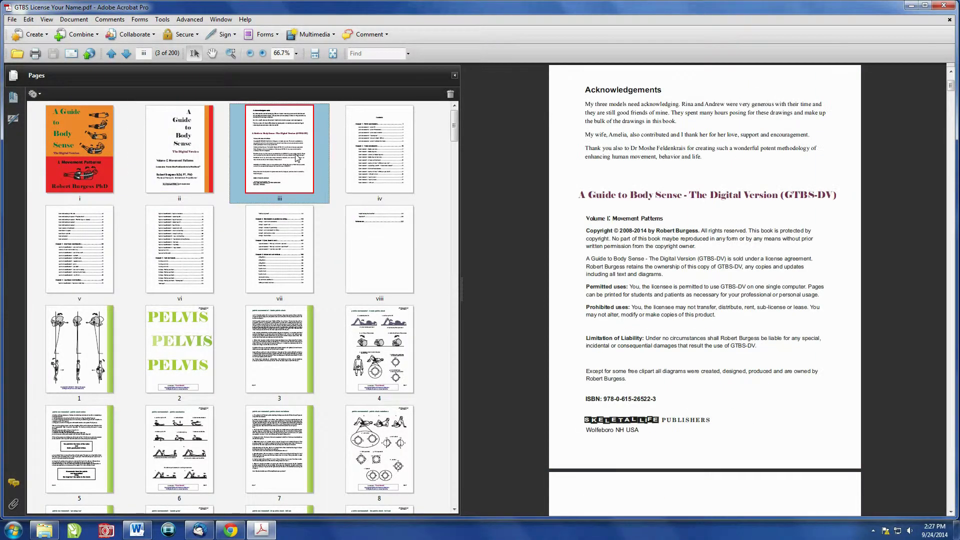
left_click(394, 162)
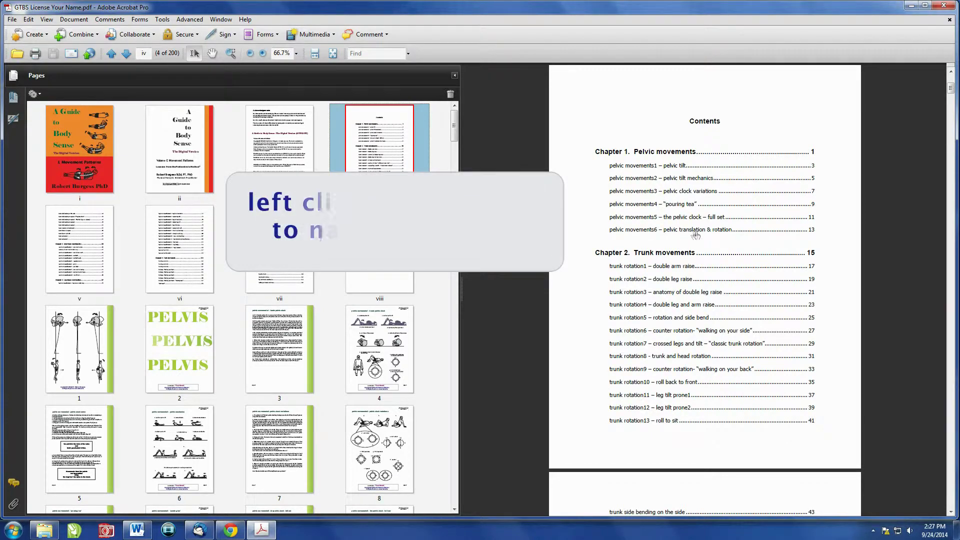
left_click(813, 204)
scroll(763, 233, "down", 10)
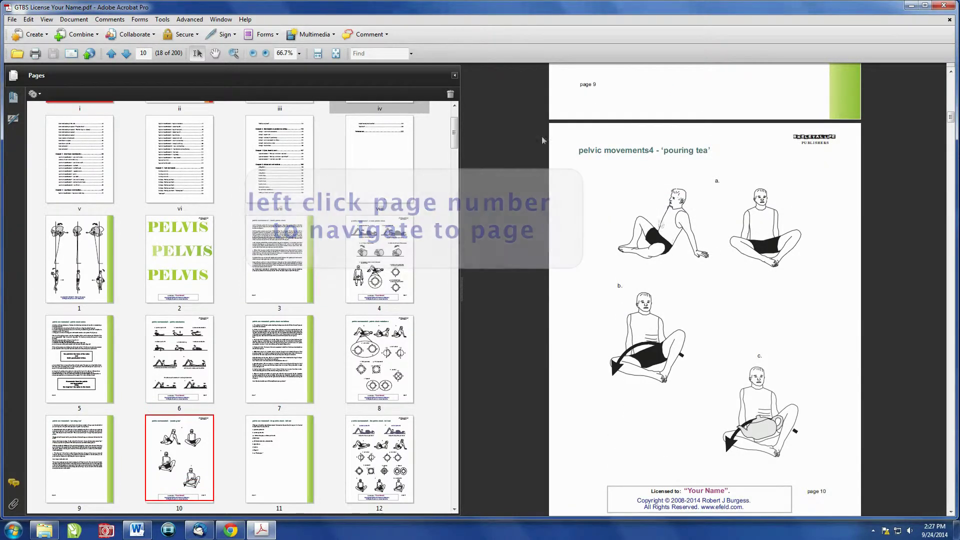
- Browse the pelvis page 2, the 'pouring tea' page 10, and the trunk opener page 16
left_click(165, 241)
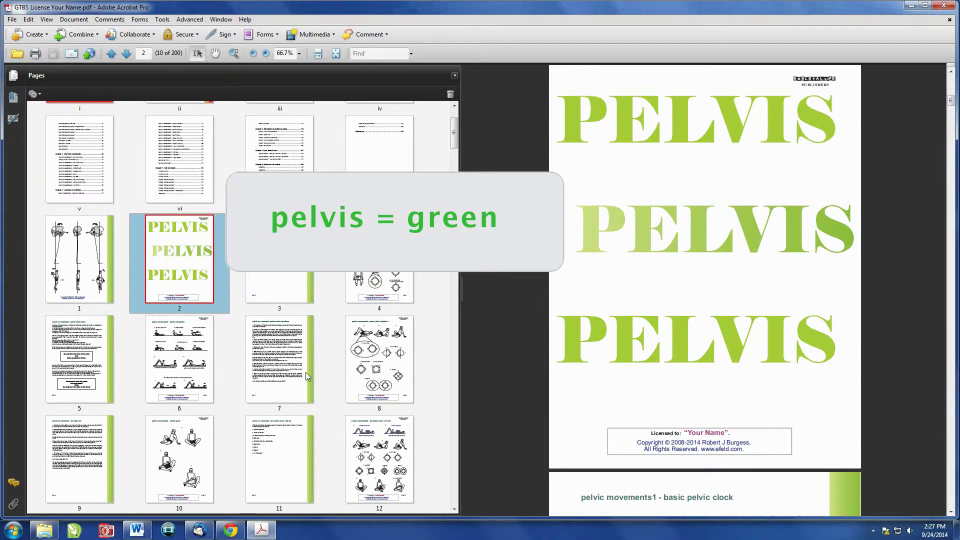
scroll(306, 373, "down", 3)
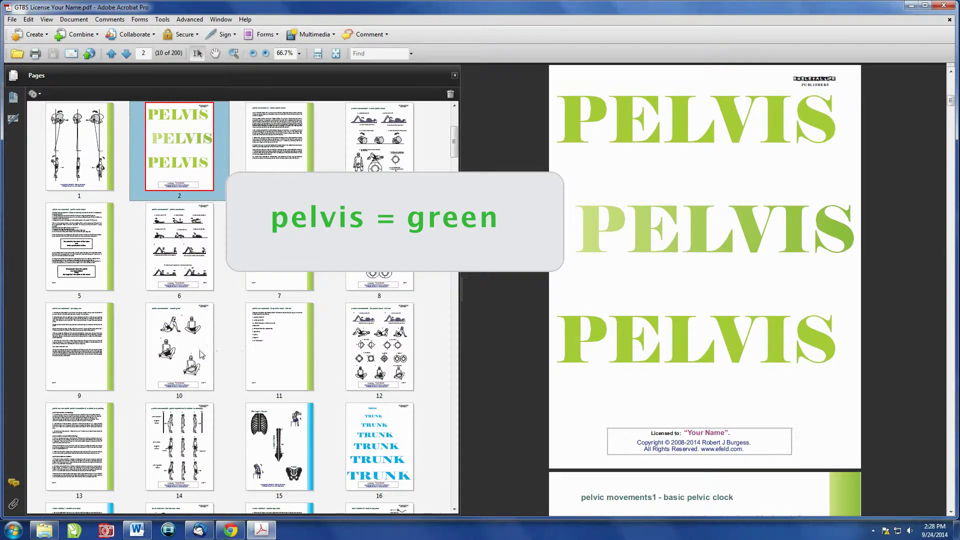
scroll(202, 354, "down", 1)
left_click(184, 307)
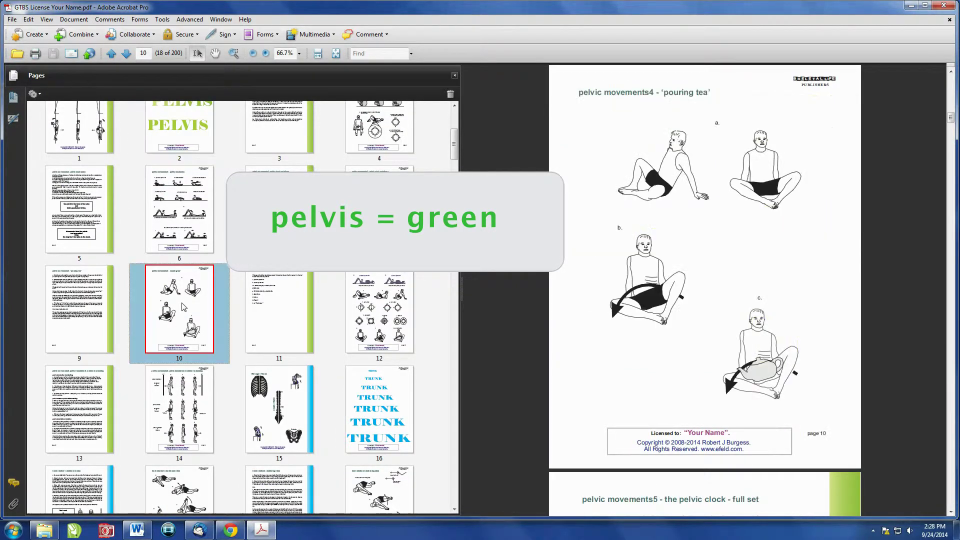
scroll(184, 307, "down", 4)
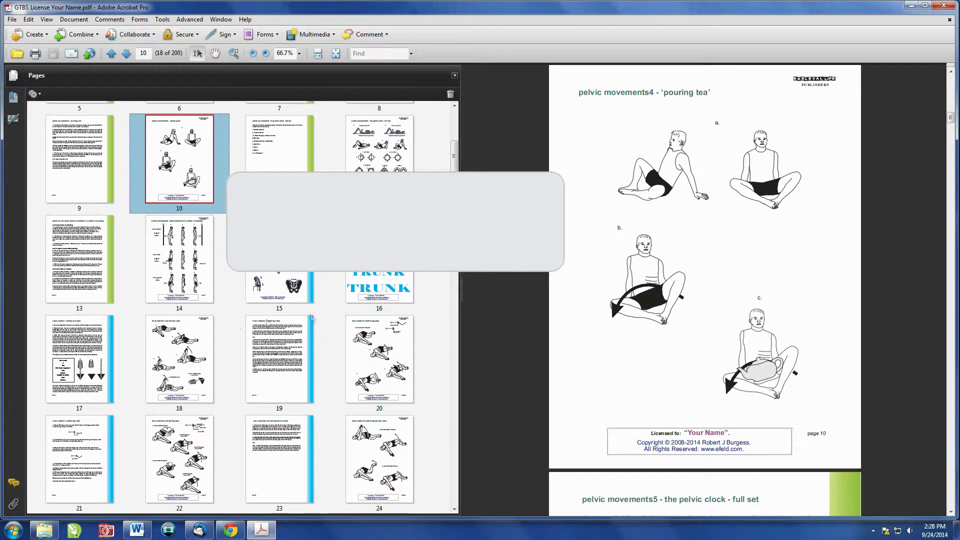
left_click(391, 279)
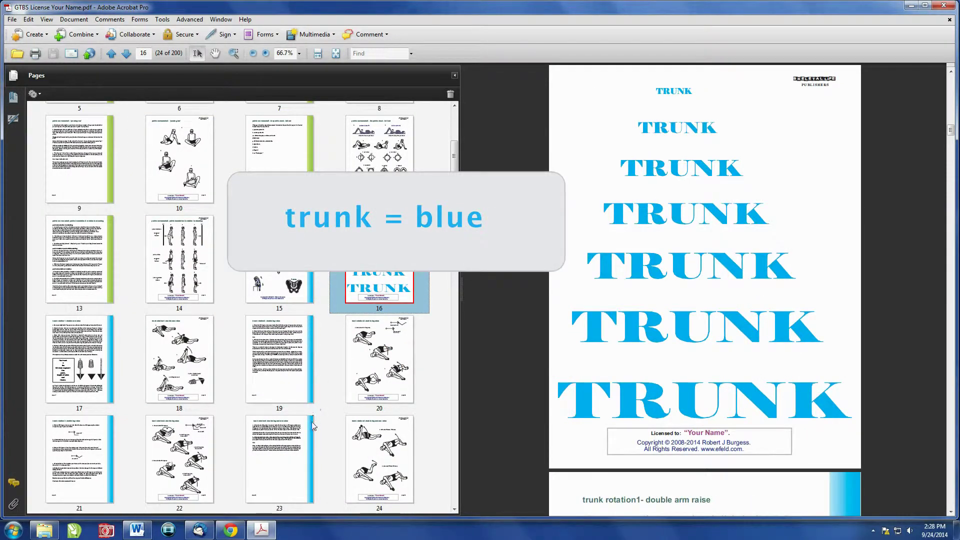
- Display page 18, trunk rotation1 double arm raise
scroll(313, 424, "down", 10)
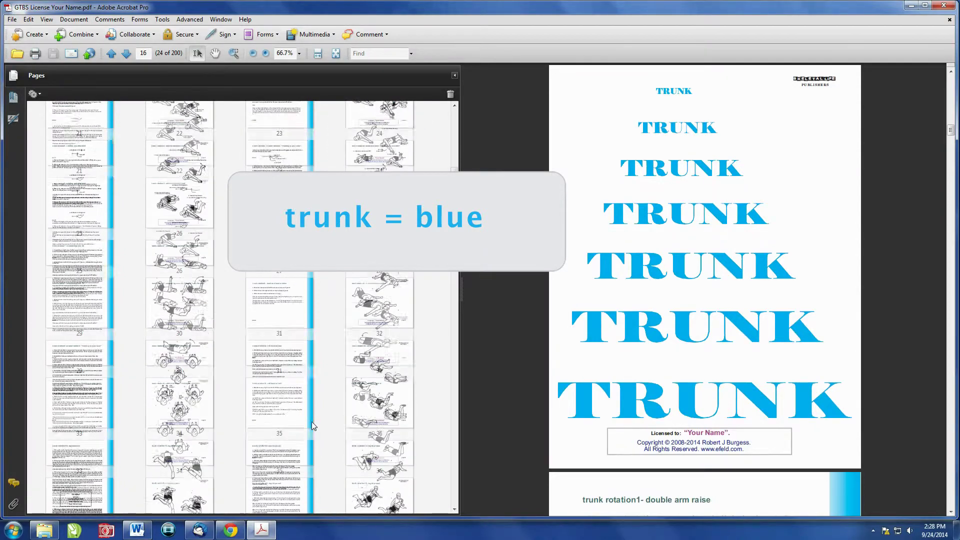
scroll(311, 421, "down", 7)
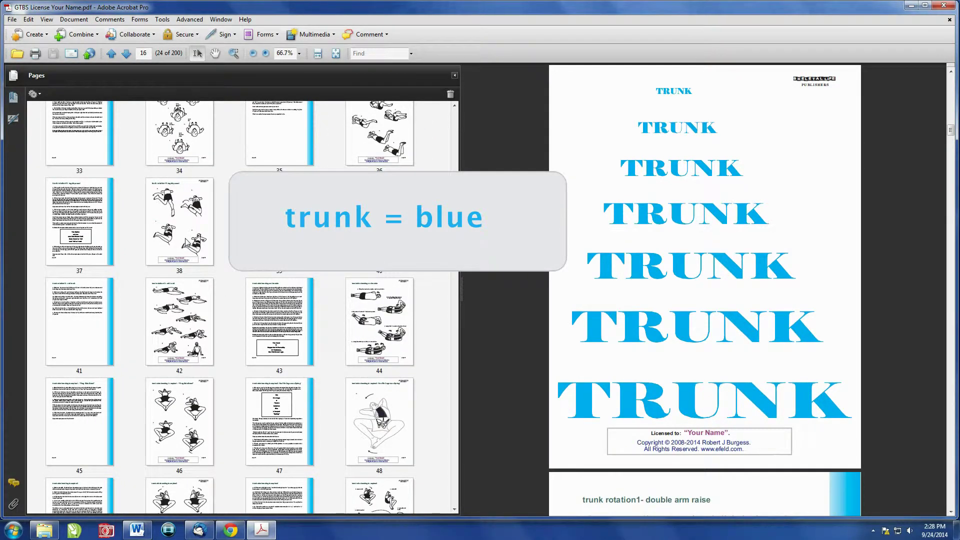
scroll(186, 243, "up", 8)
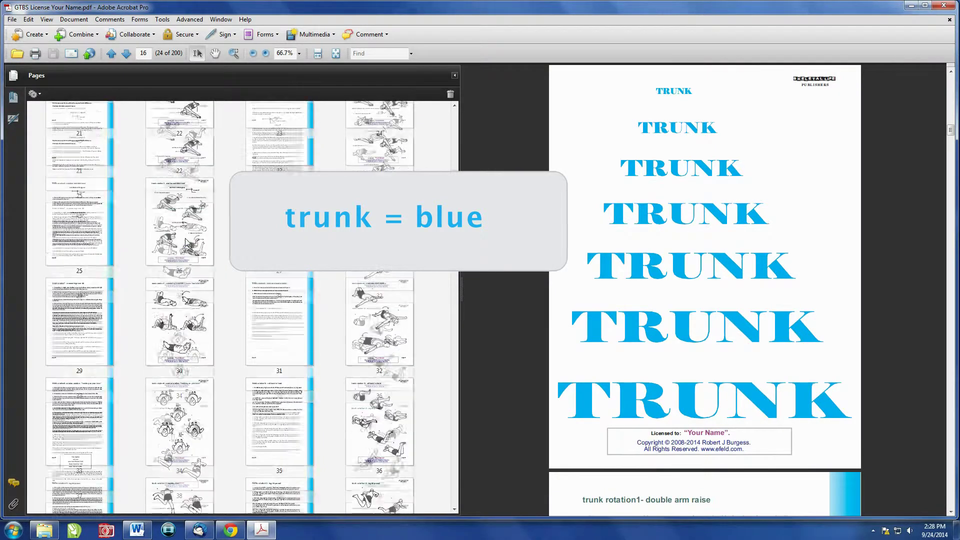
scroll(186, 243, "up", 7)
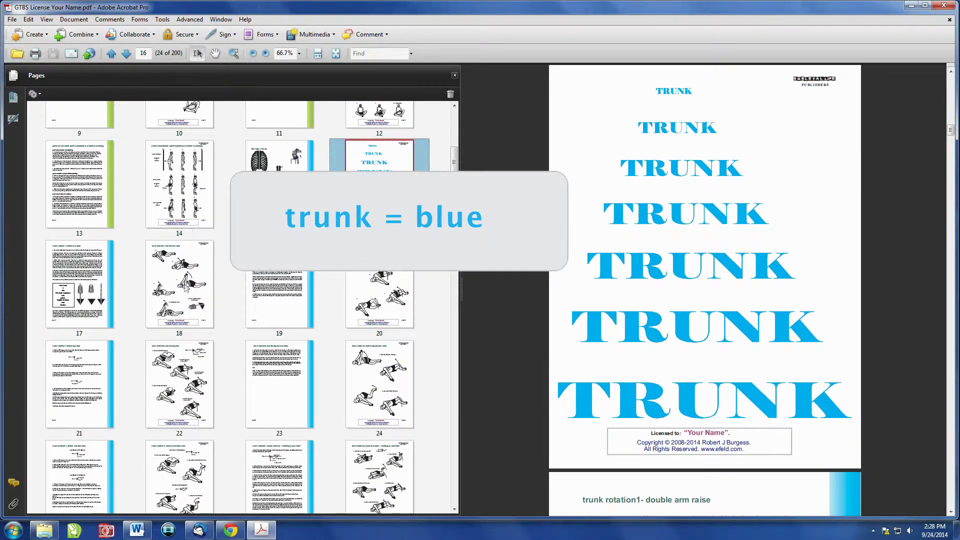
left_click(186, 284)
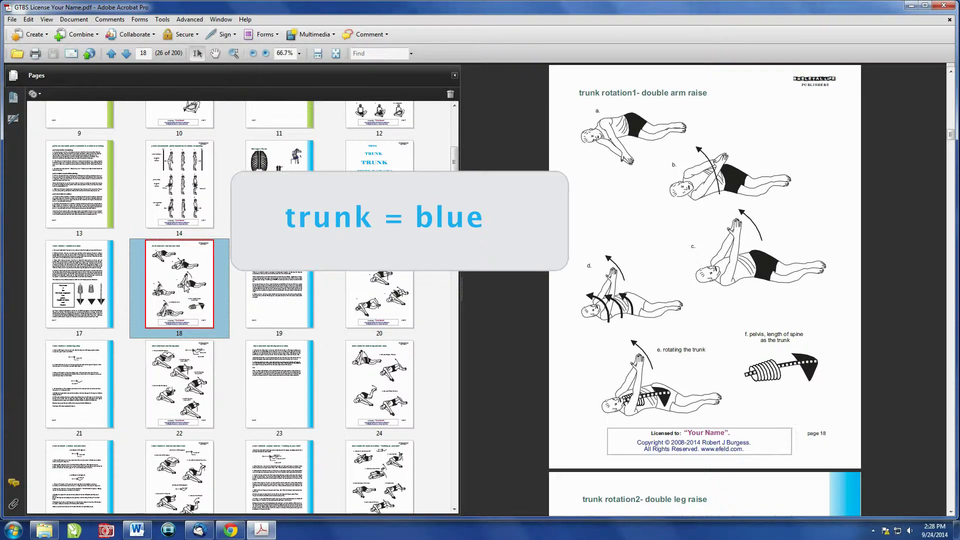
- Move through trunk page 30 to page 44, 'trunk side bending on the side'
scroll(186, 286, "down", 8)
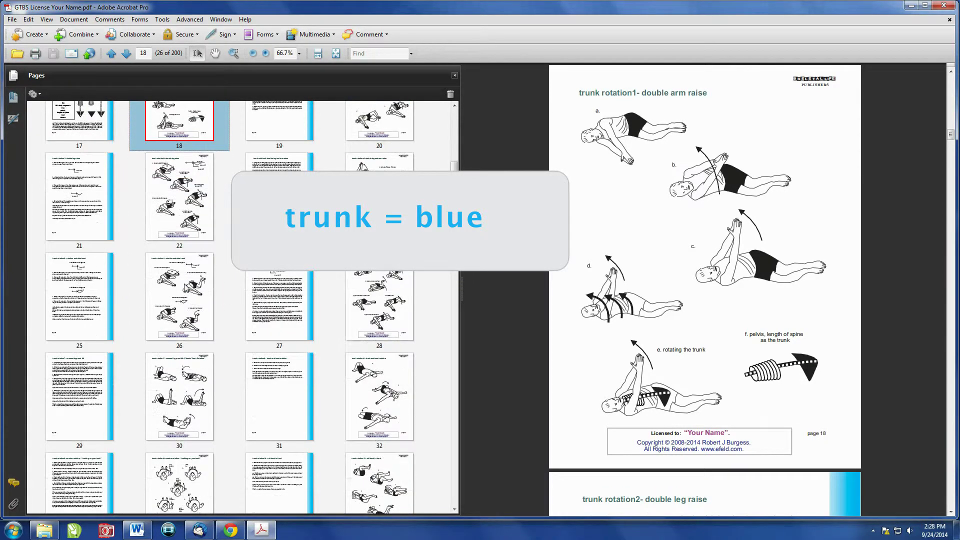
left_click(184, 324)
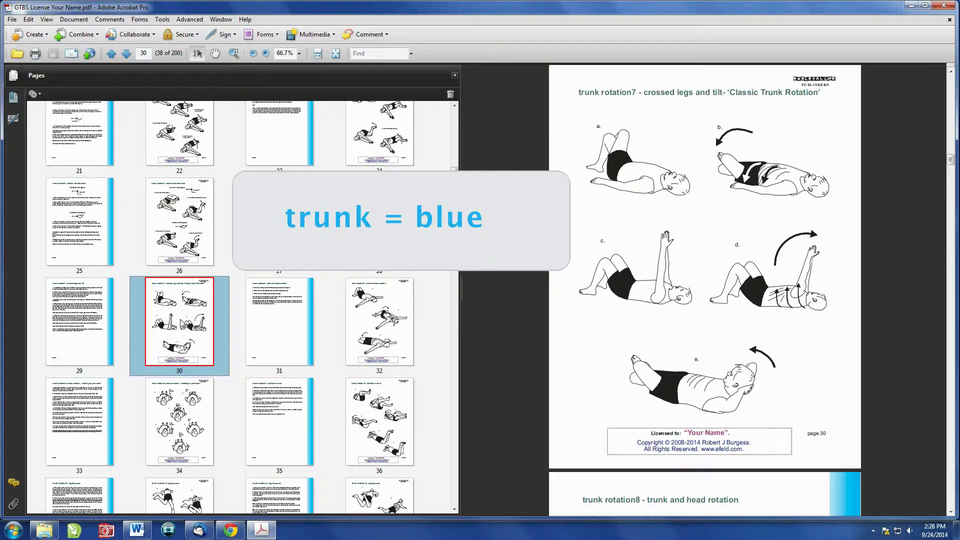
scroll(181, 322, "down", 6)
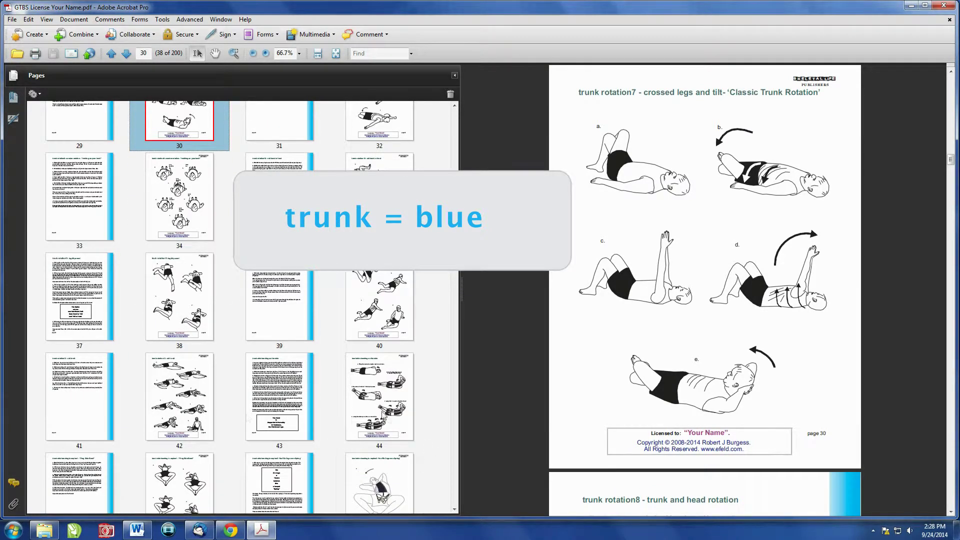
left_click(379, 395)
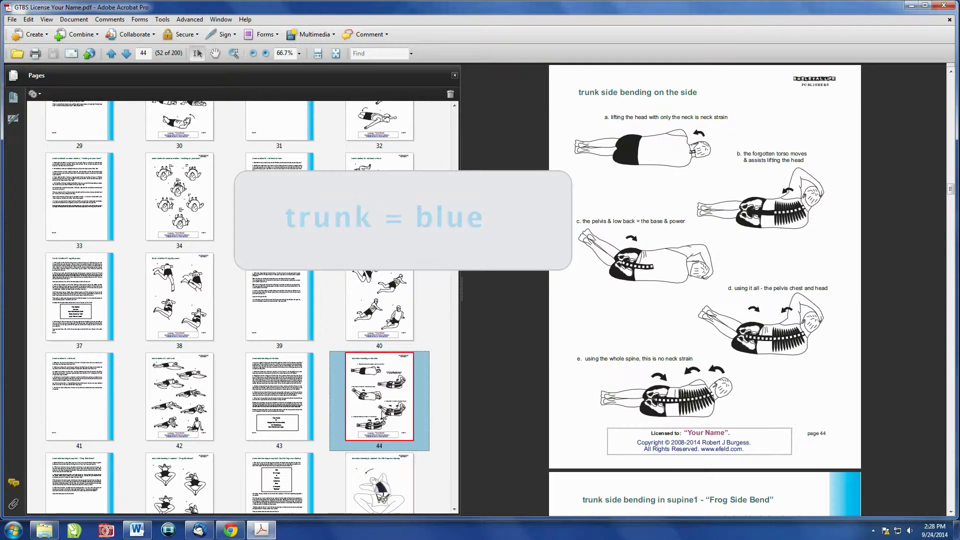
scroll(382, 413, "down", 1)
scroll(382, 413, "down", 12)
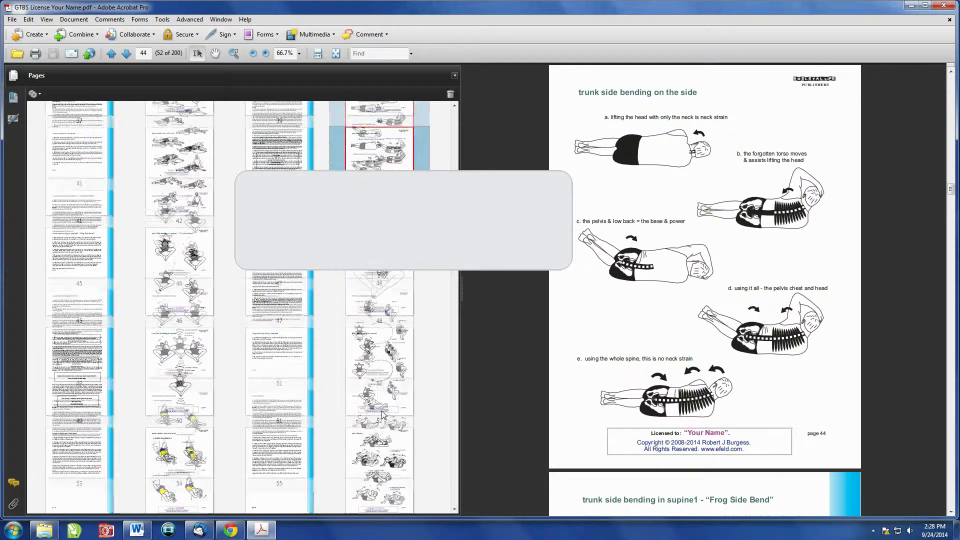
scroll(384, 415, "down", 2)
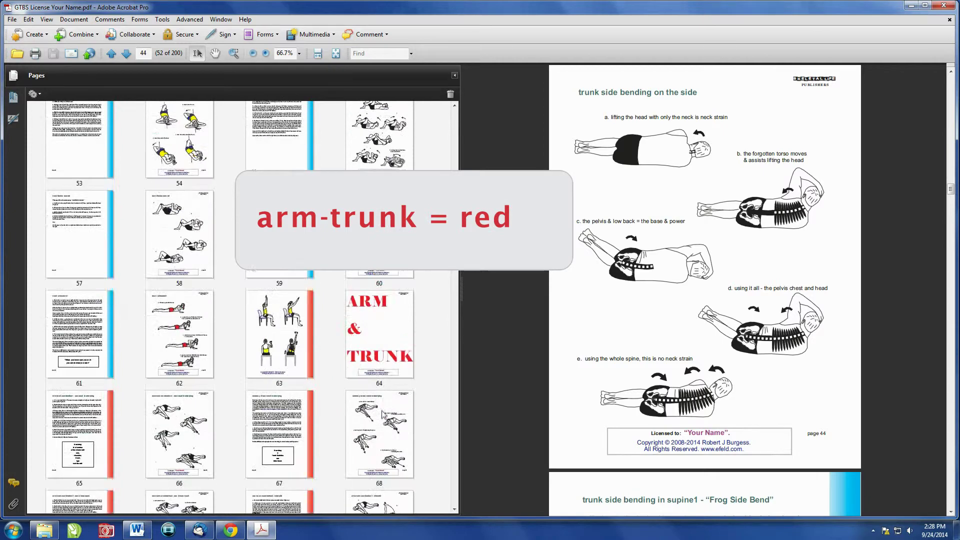
- View the ARM & TRUNK opener page 64, FEET & HANDS page 122, and page 121
left_click(383, 350)
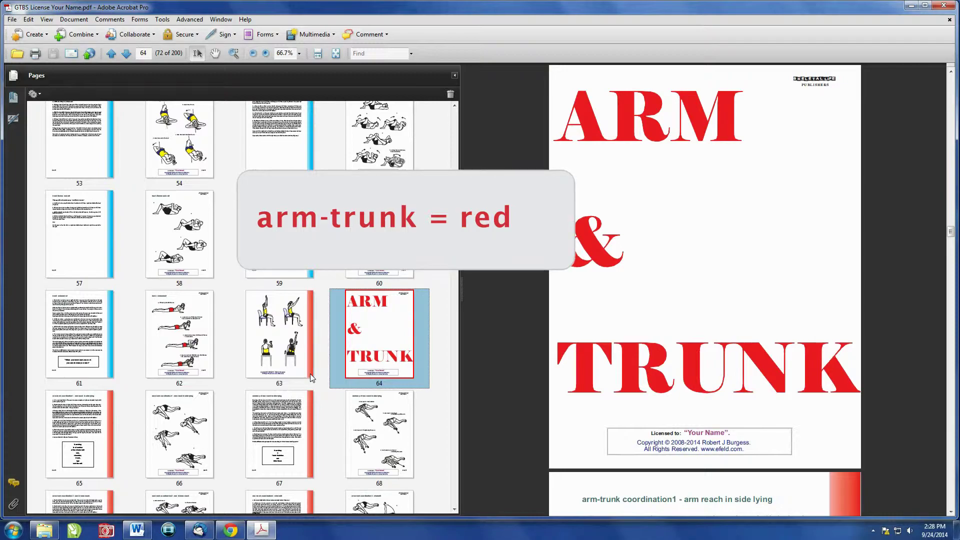
scroll(310, 374, "down", 5)
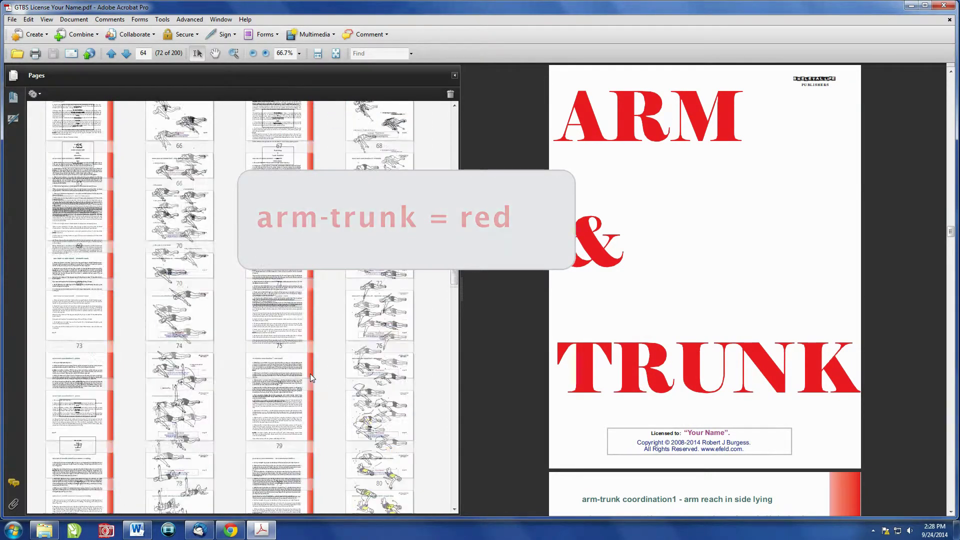
scroll(310, 373, "down", 3)
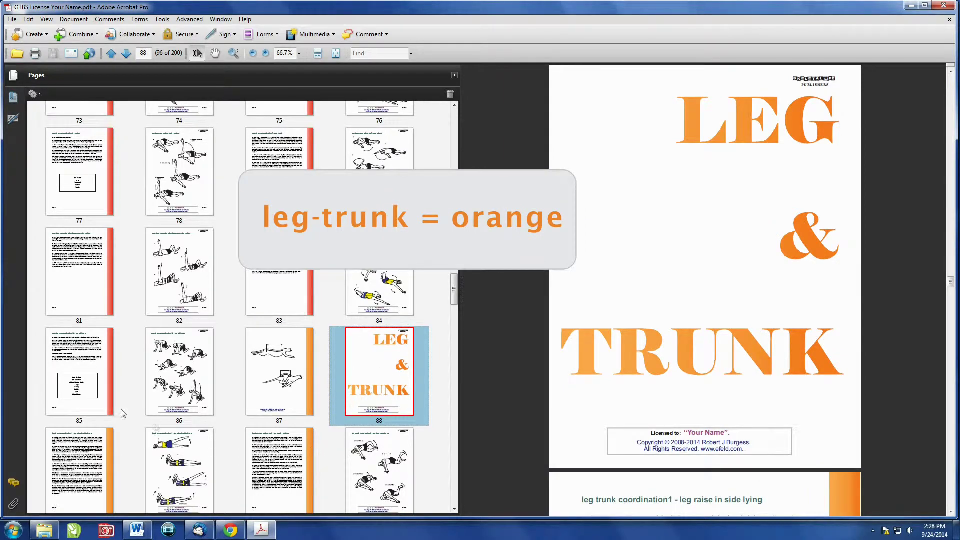
scroll(370, 441, "down", 8)
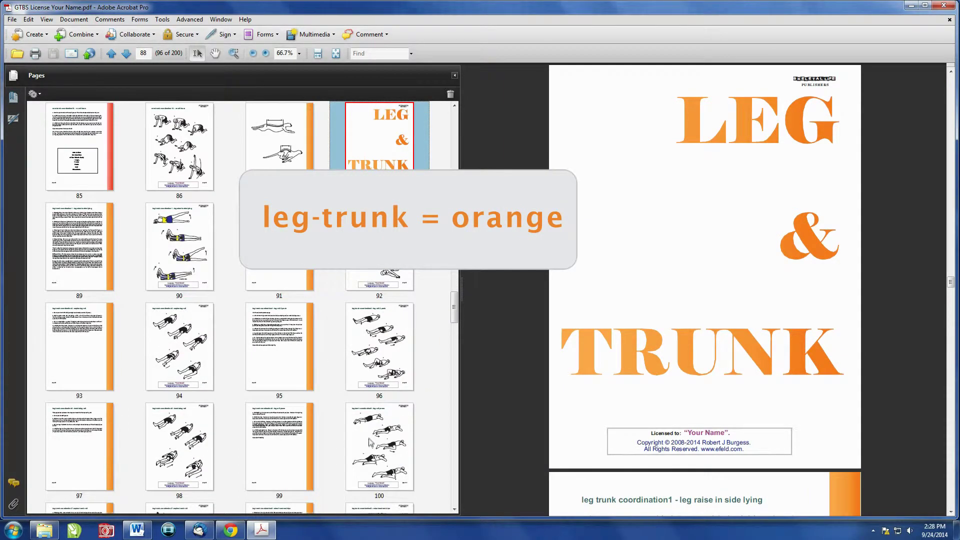
scroll(303, 298, "down", 12)
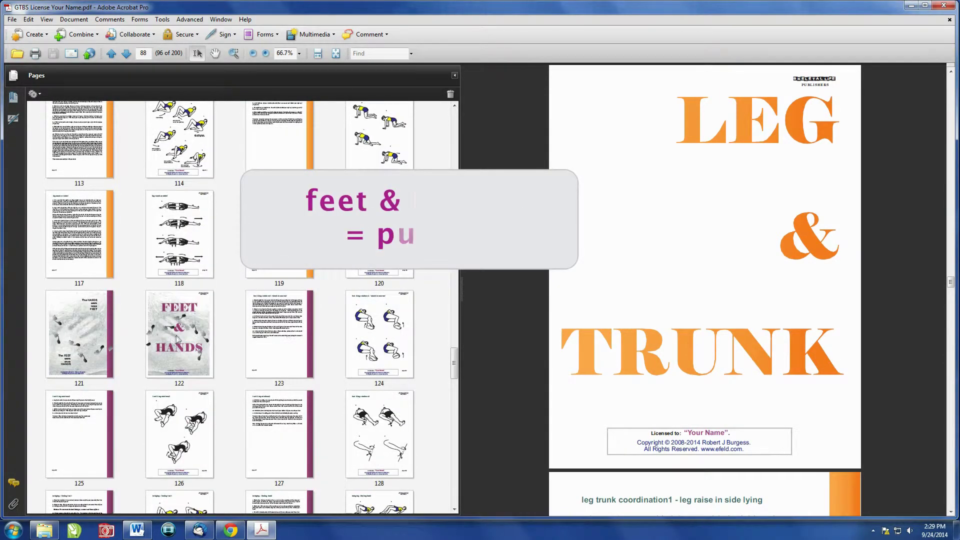
left_click(177, 339)
left_click(95, 341)
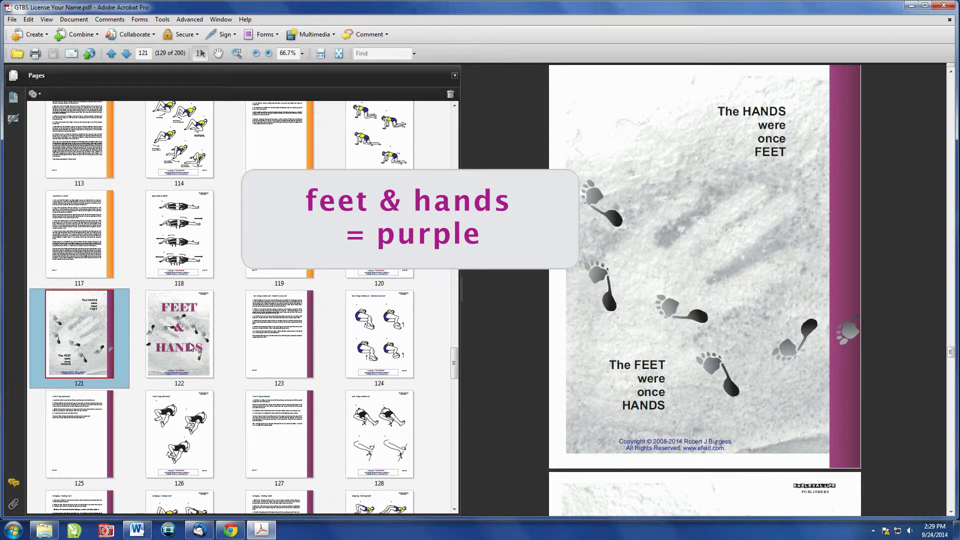
- View the SITTING section page 144, then the EYES, HEAD & NECK page 158
scroll(192, 349, "down", 10)
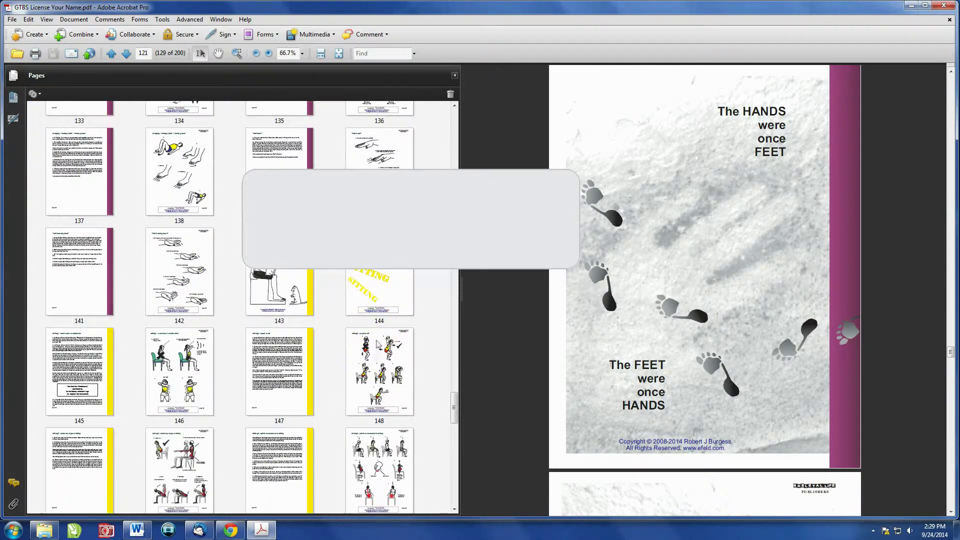
left_click(377, 283)
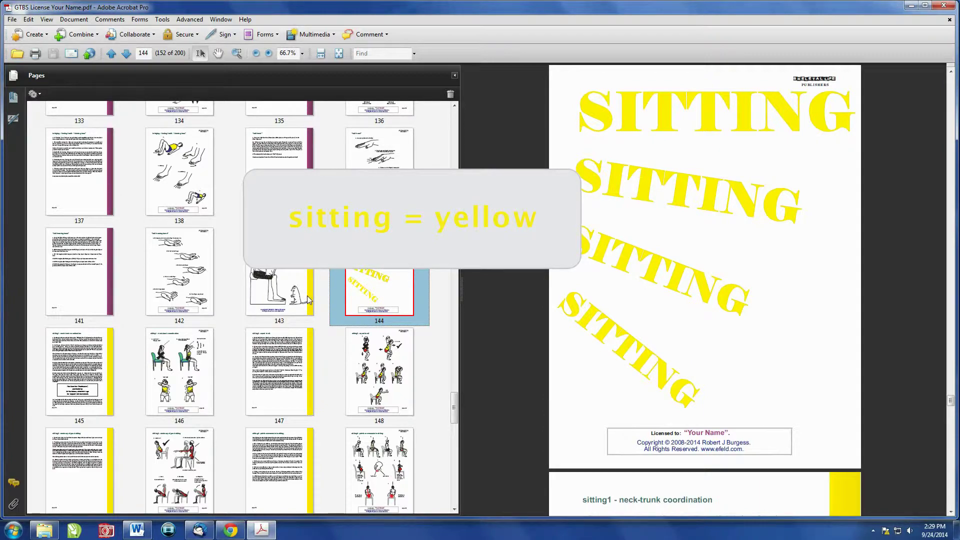
scroll(308, 299, "down", 4)
scroll(309, 299, "down", 4)
left_click(190, 333)
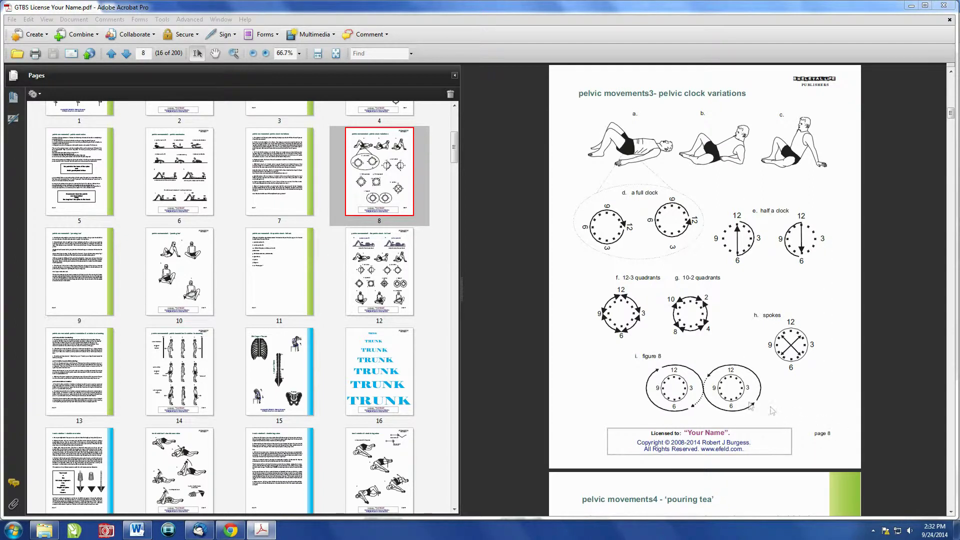
- Select the page 8 thumbnail and choose Print Pages from its context menu
left_click(381, 166)
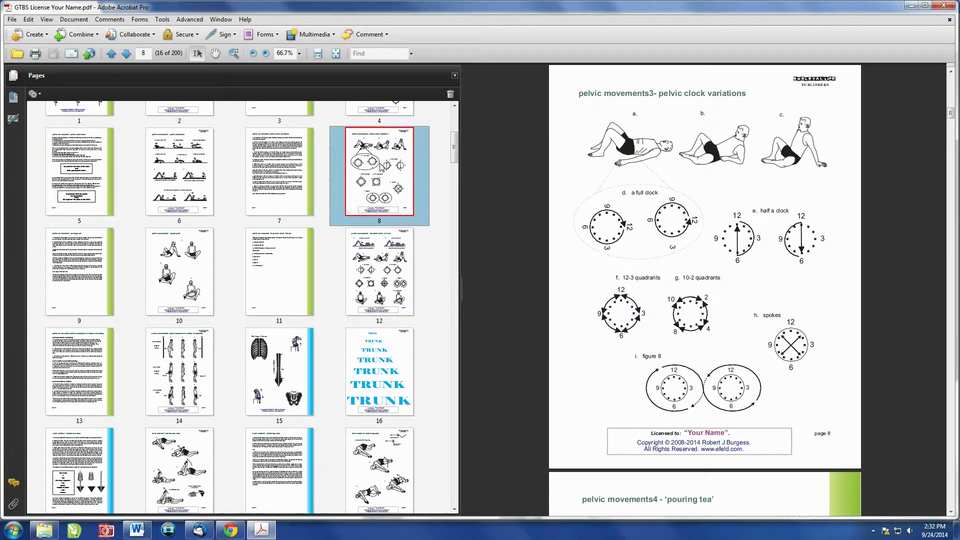
right_click(382, 167)
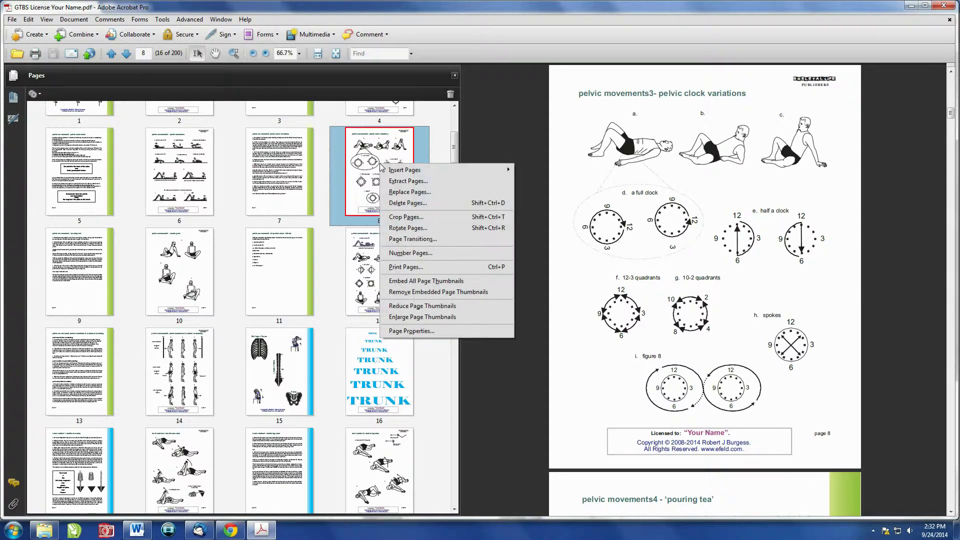
left_click(398, 267)
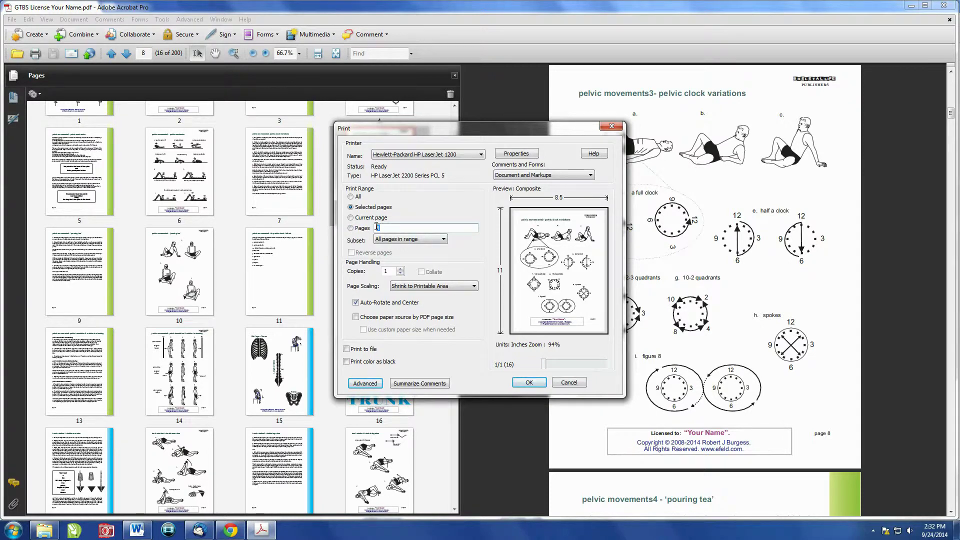
- Confirm printing of page 8 only with OK
left_click(528, 382)
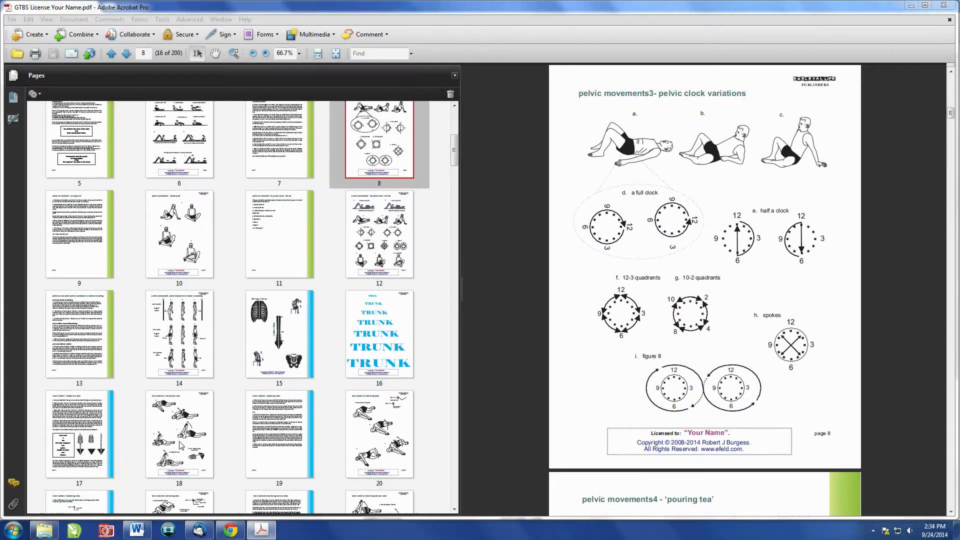
- Select thumbnails 18, 30 and 32 together and bring up their context menu
left_click(181, 445)
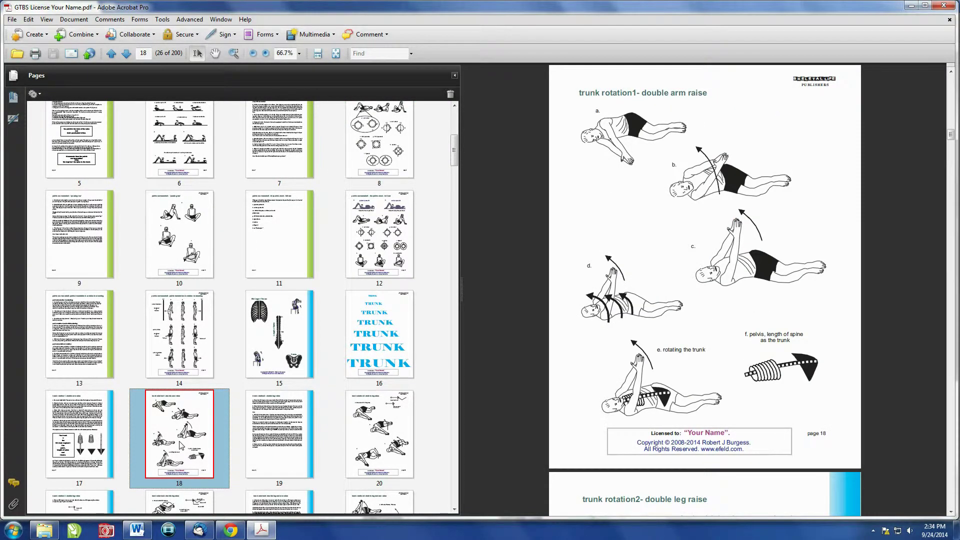
scroll(181, 445, "down", 4)
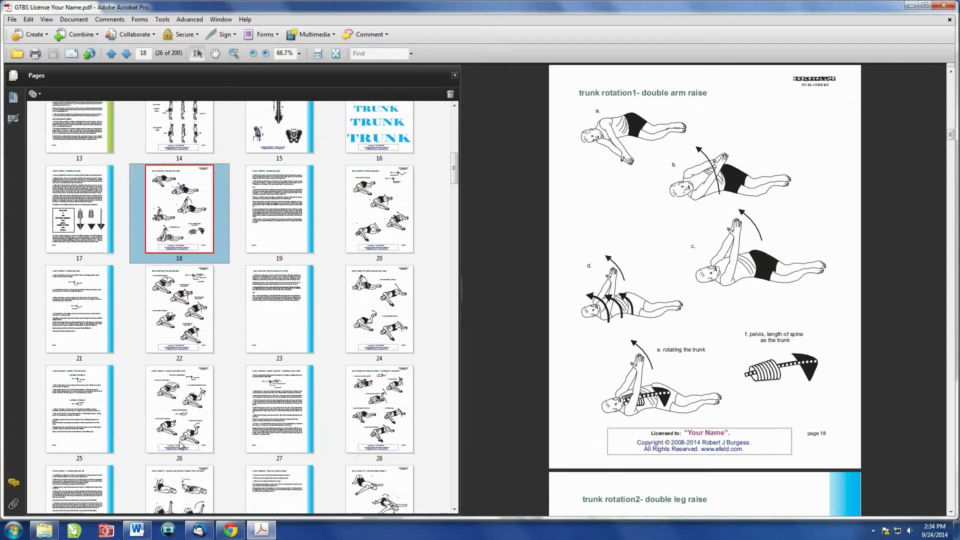
scroll(181, 445, "down", 1)
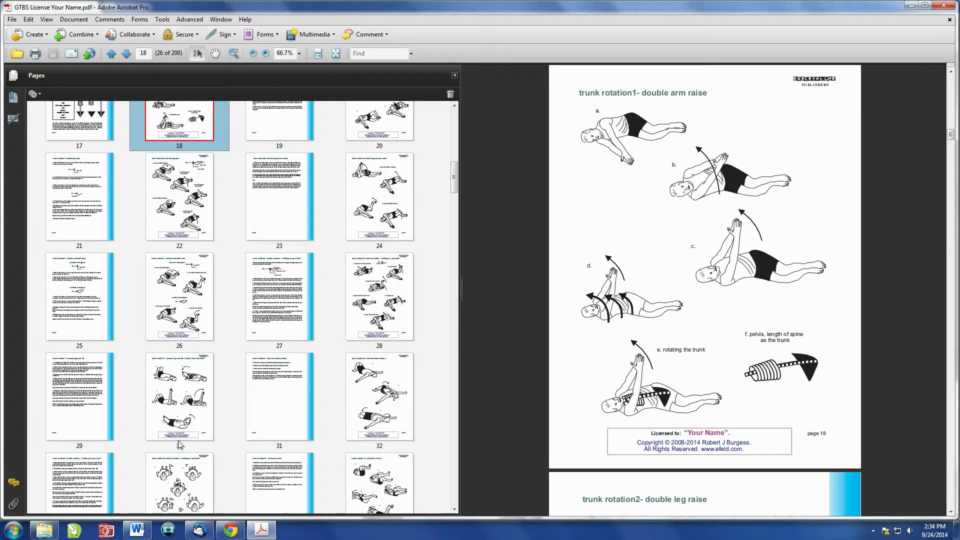
left_click(193, 395)
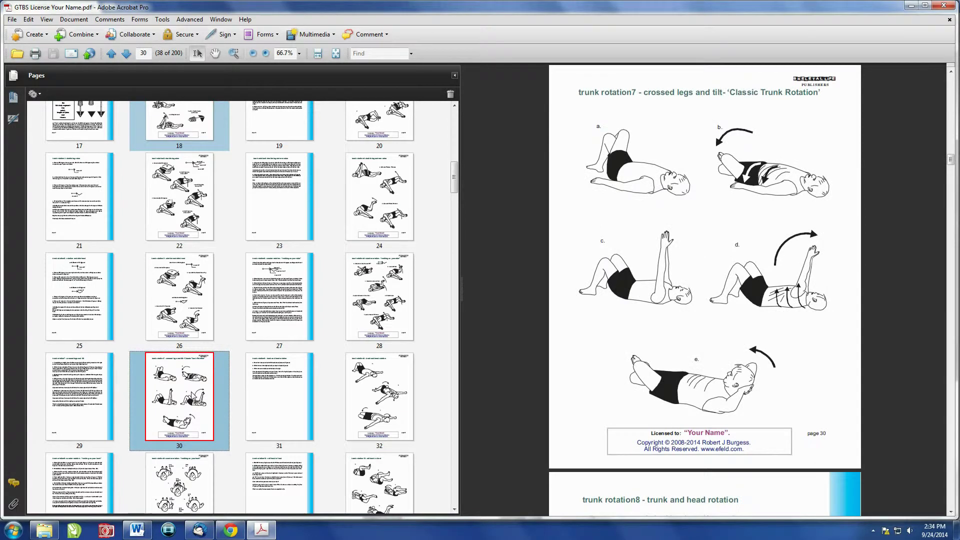
scroll(193, 395, "down", 2)
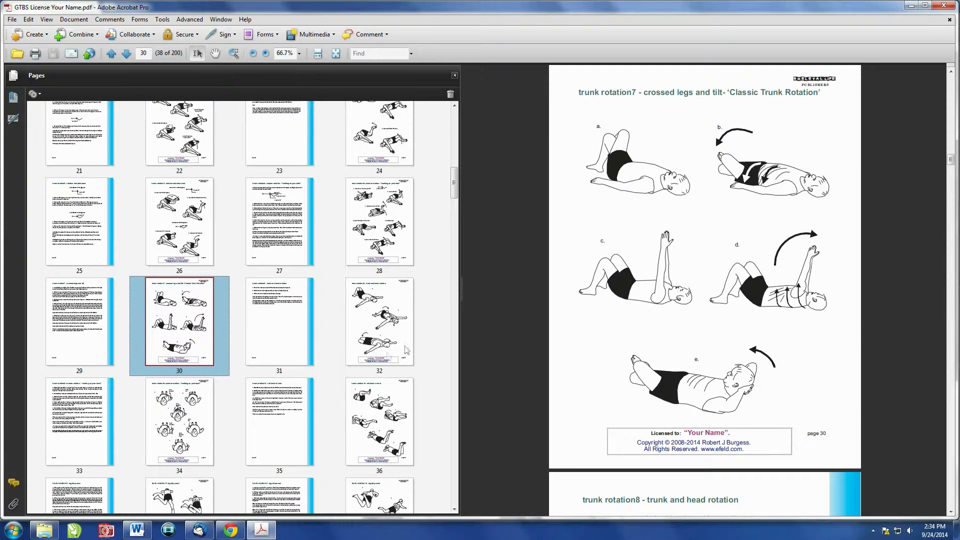
left_click(403, 329)
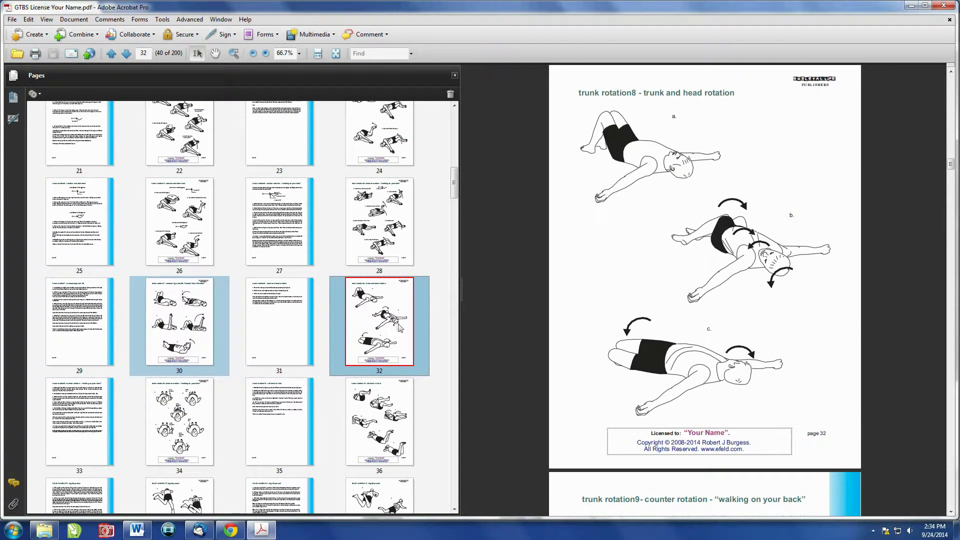
right_click(386, 311)
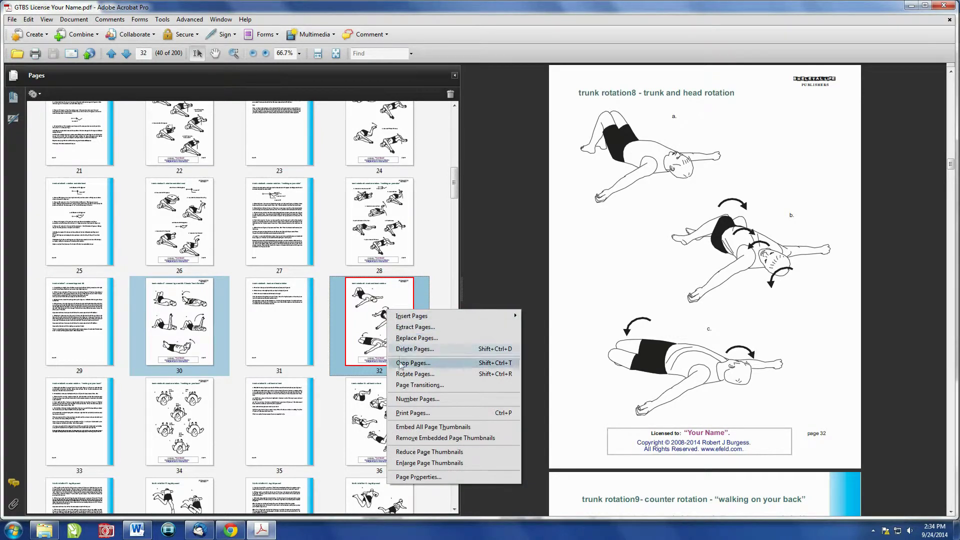
- Print pages 18, 30, 32 to the HP LaserJet 1200 after checking the page range
left_click(406, 413)
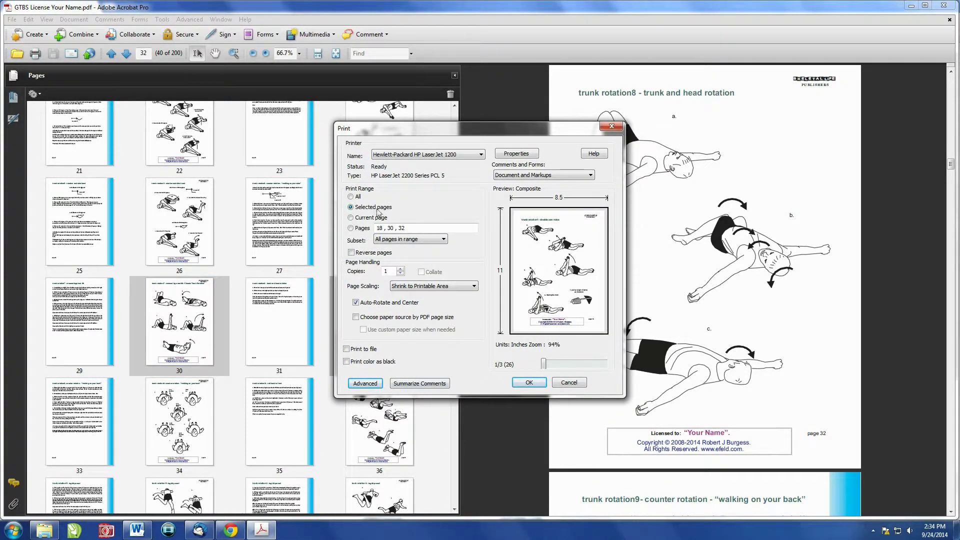
left_click_drag(378, 228, 408, 227)
left_click(529, 383)
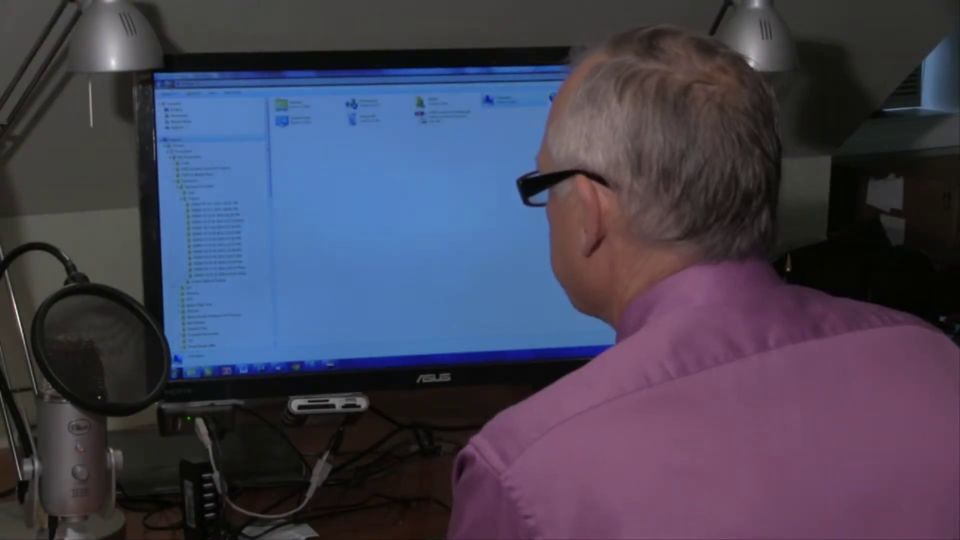
- Reopen the Guide to Body Sense PDF from the Start menu
key("super")
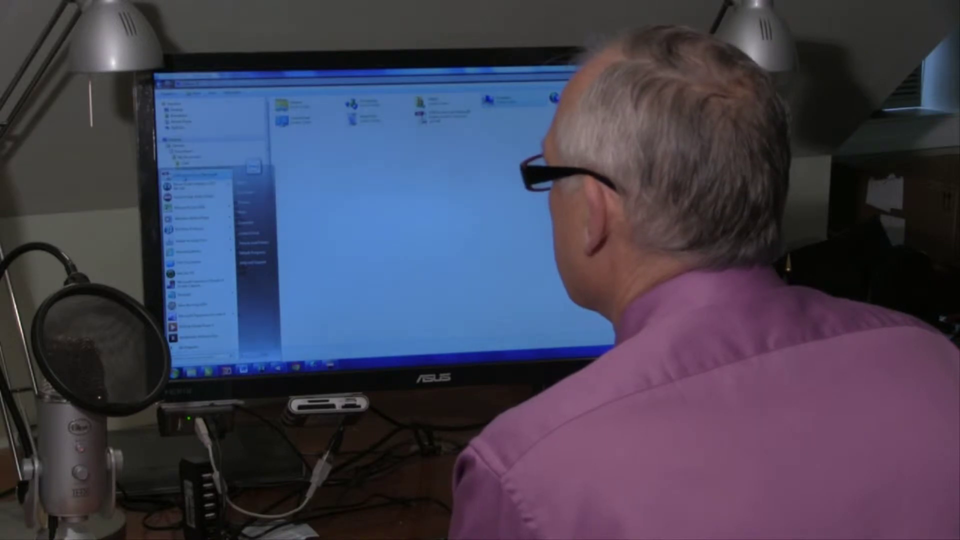
key("Return")
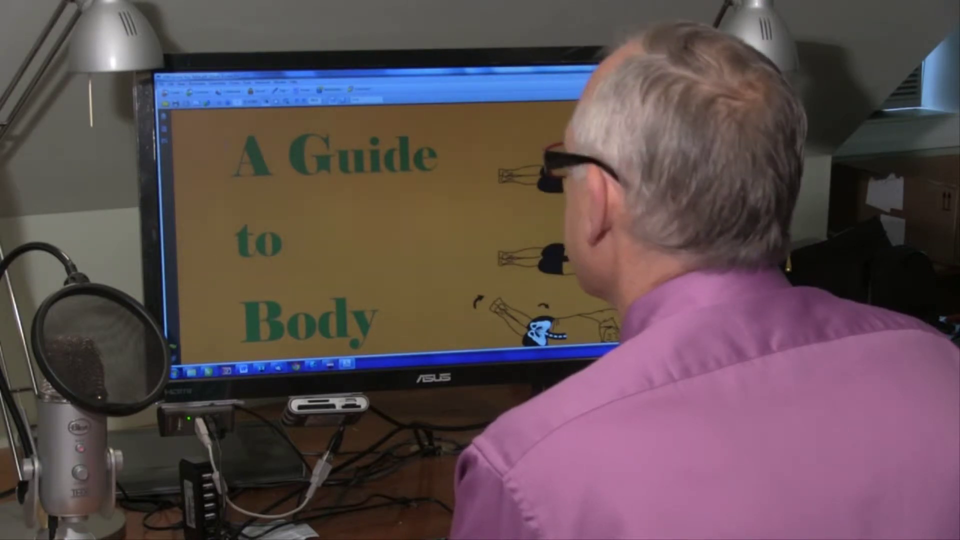
- Show the page thumbnails and enlarge them twice
key("F4")
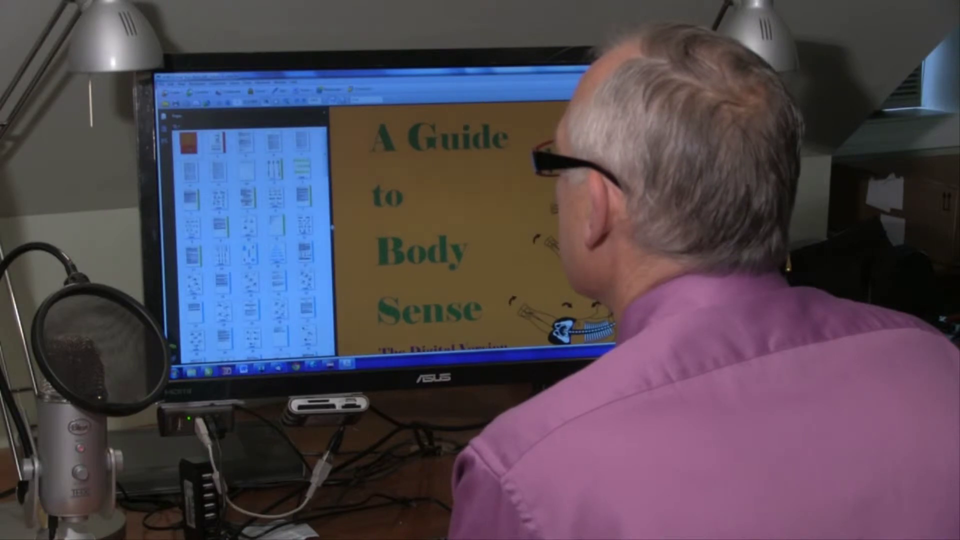
right_click(232, 131)
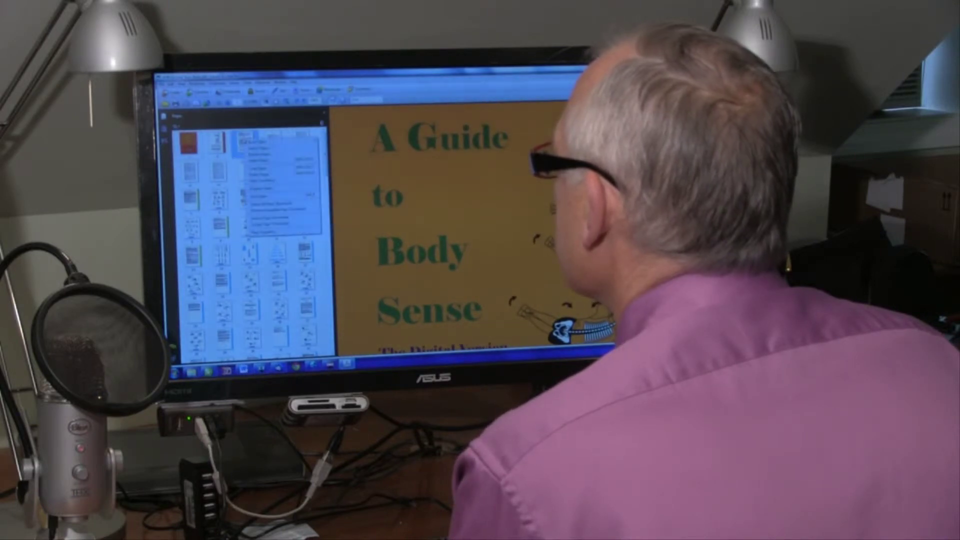
left_click(280, 220)
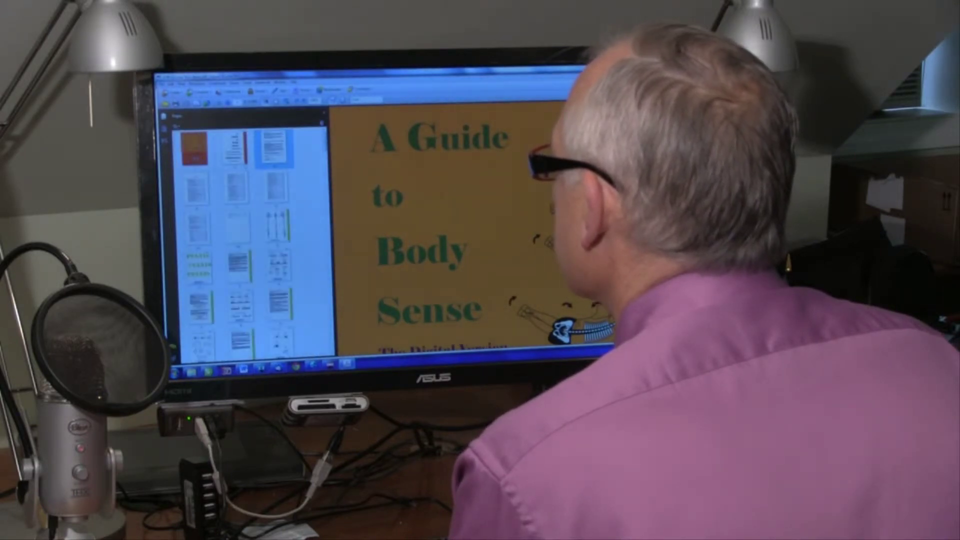
right_click(275, 186)
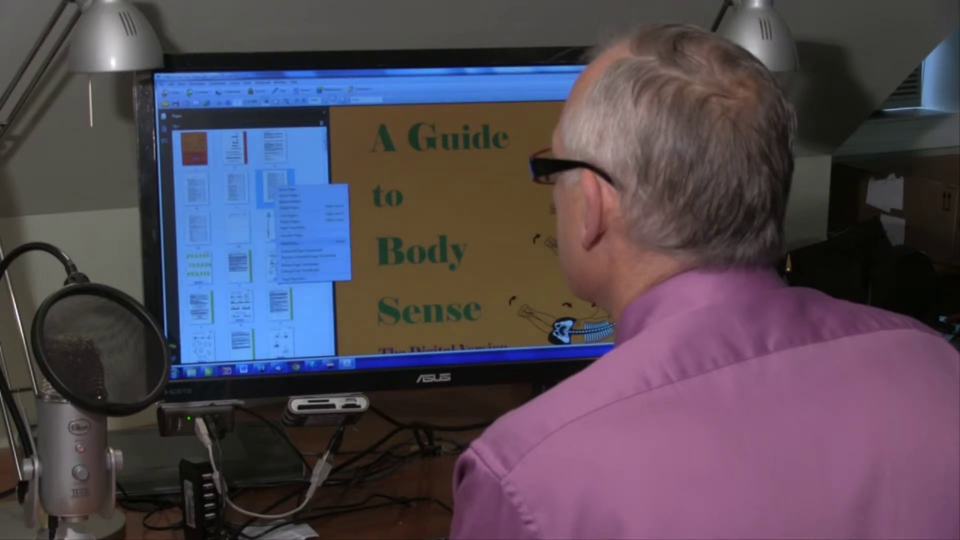
left_click(303, 270)
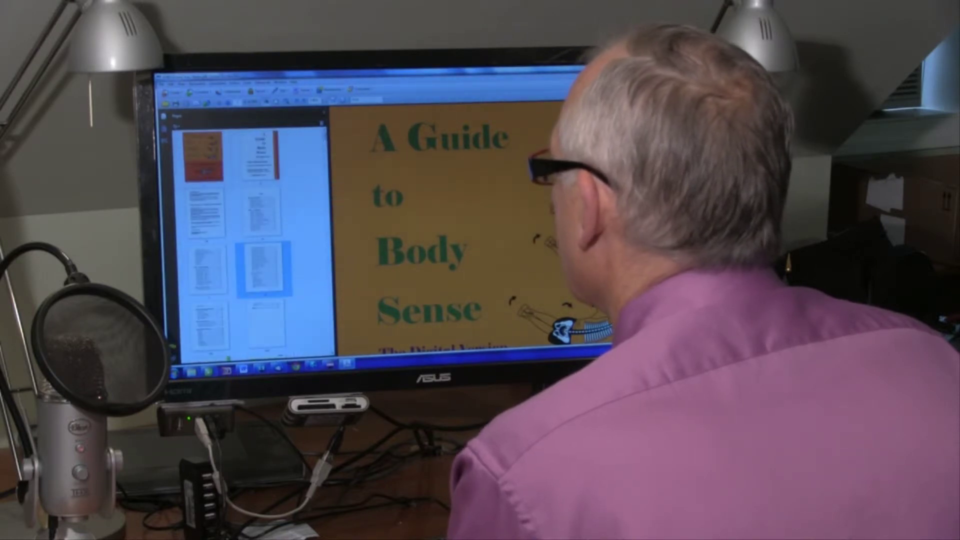
- Widen the thumbnail pane and fit the cover page in view, zoomed out one step
left_click_drag(332, 229, 411, 233)
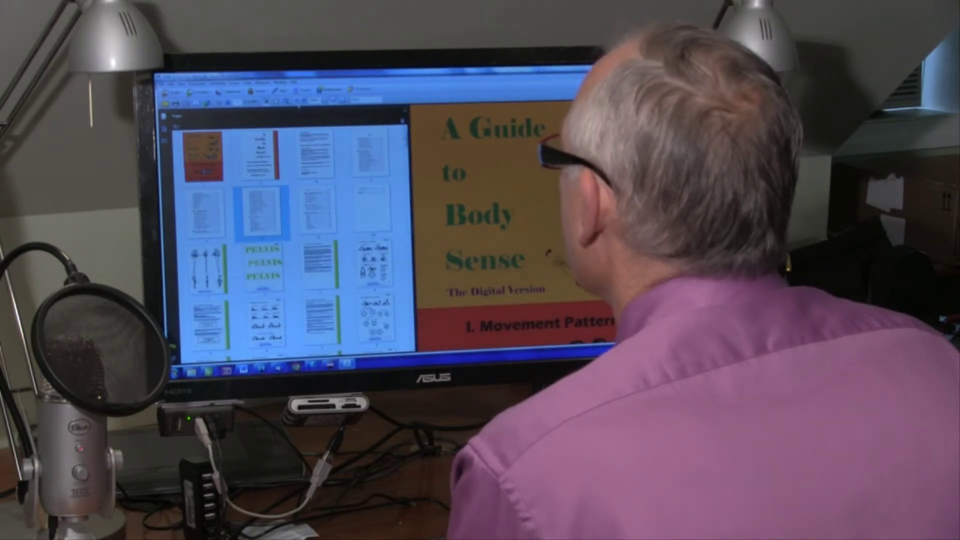
key("ctrl+0")
key("ctrl+minus")
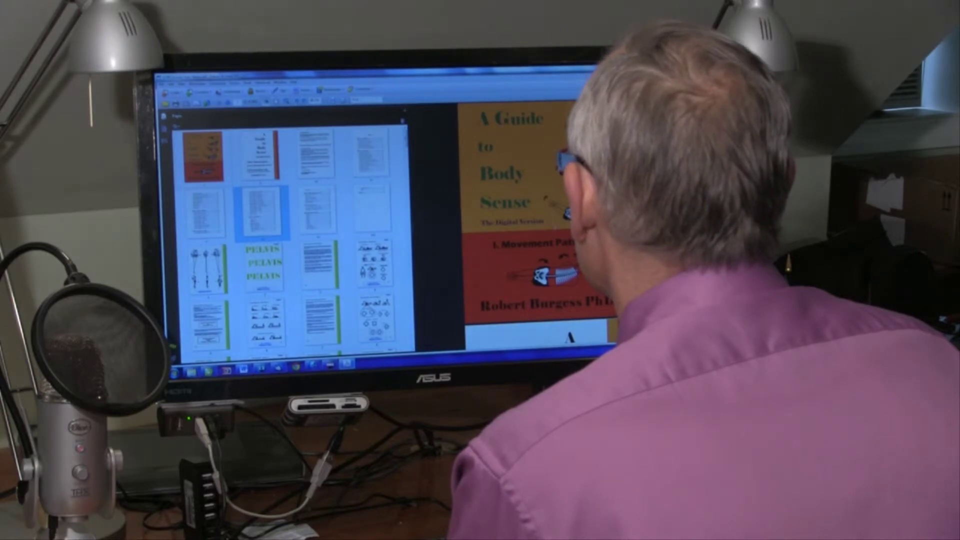
- Browse from the PELVIS page through several exercise-drawing pages
left_click(264, 265)
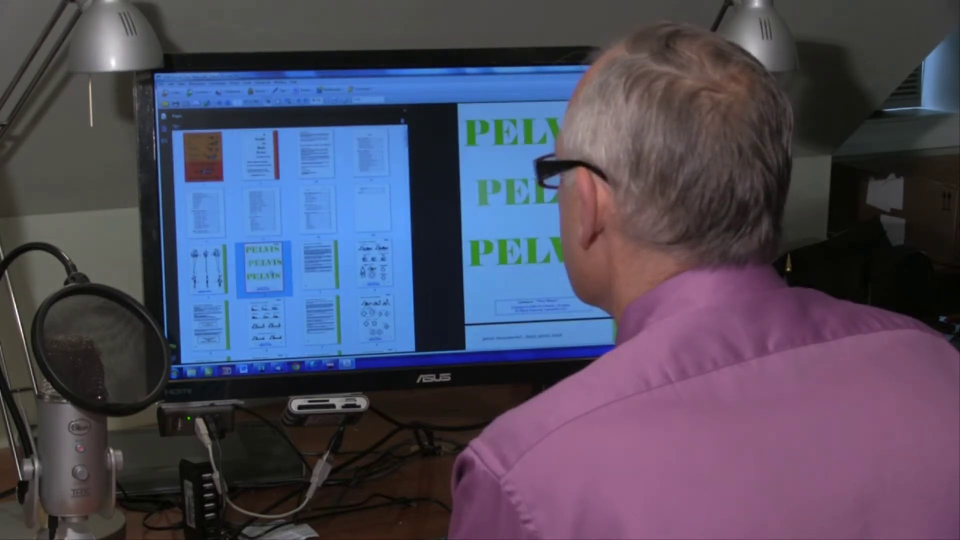
scroll(292, 240, "down", 3)
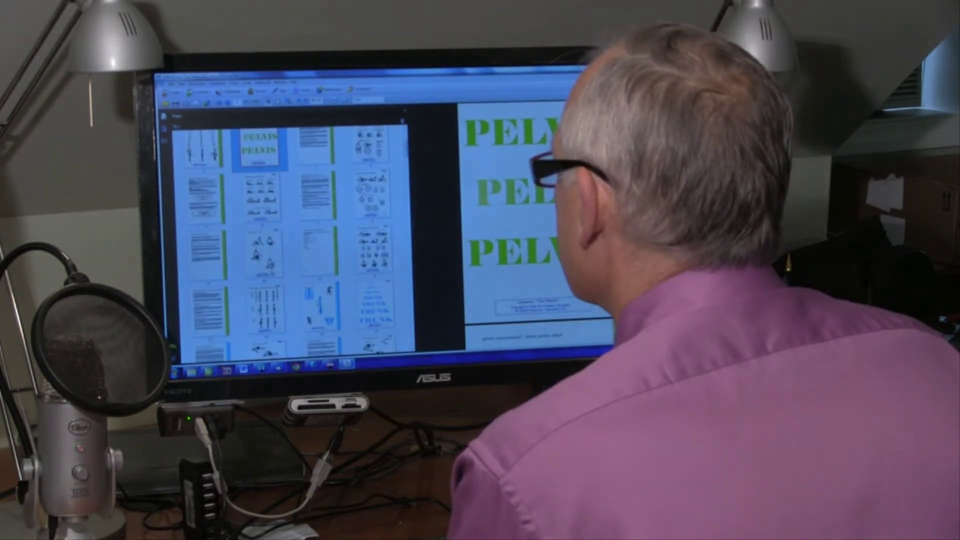
scroll(263, 240, "down", 3)
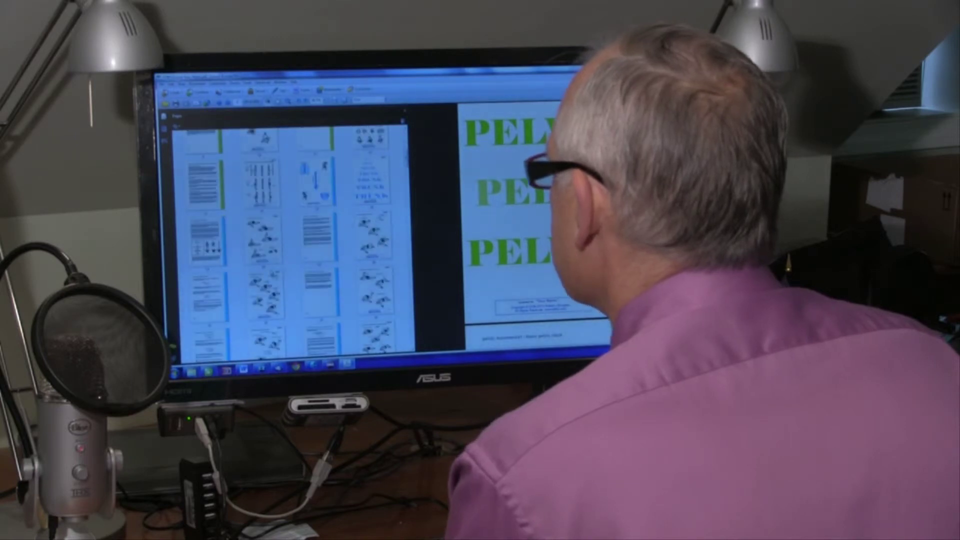
left_click(263, 240)
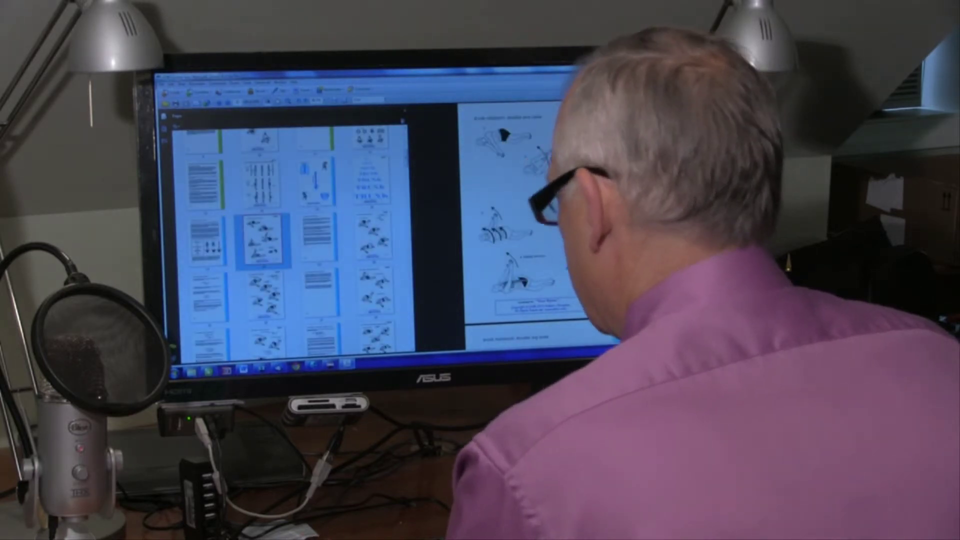
scroll(292, 240, "down", 5)
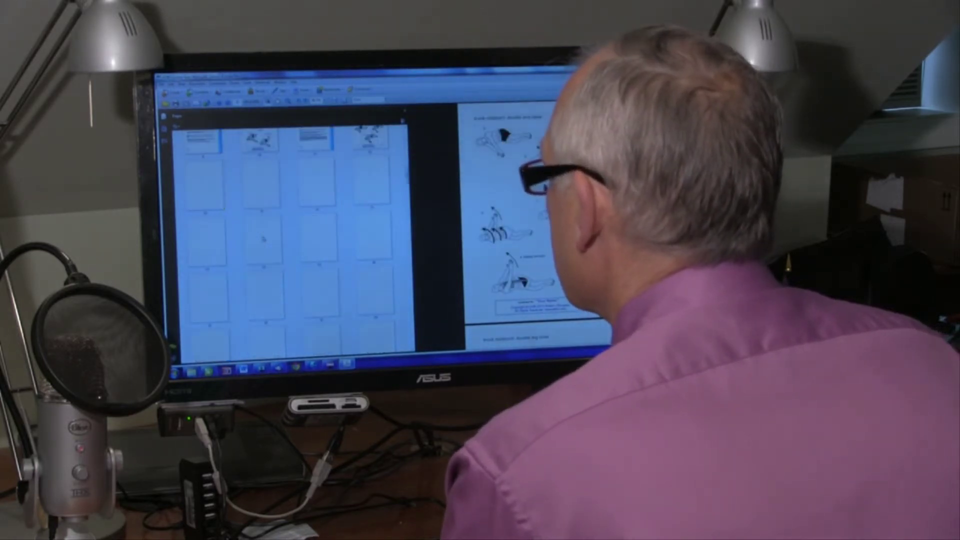
scroll(290, 240, "down", 3)
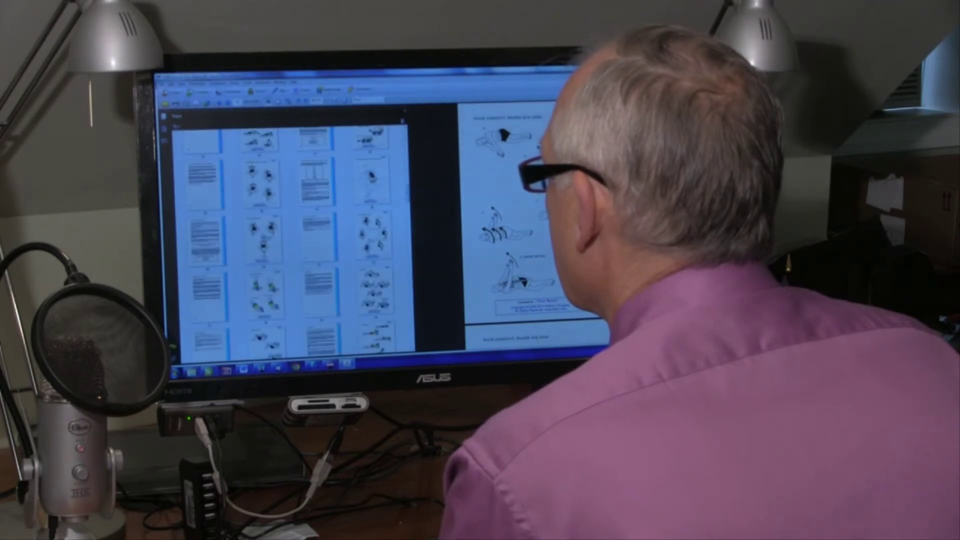
left_click(263, 240)
scroll(293, 240, "down", 5)
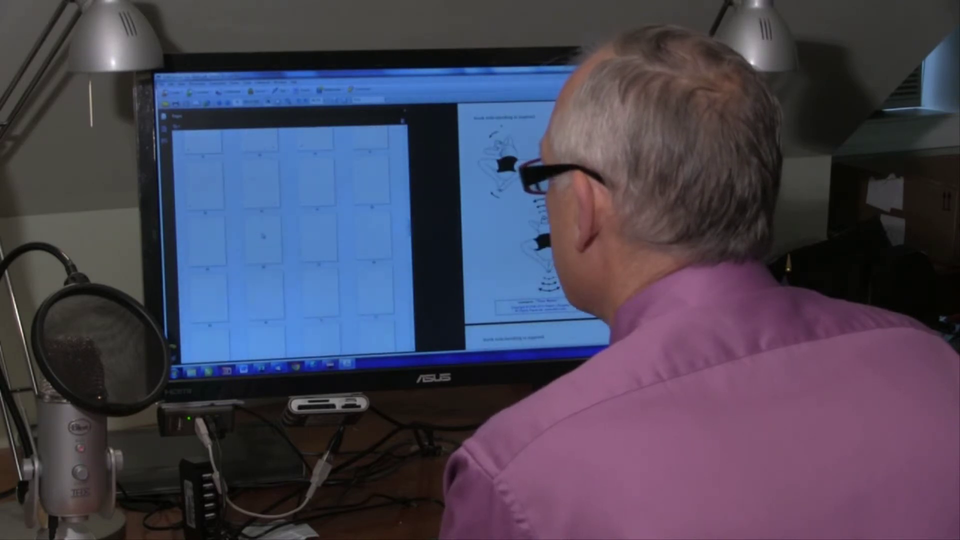
left_click(263, 295)
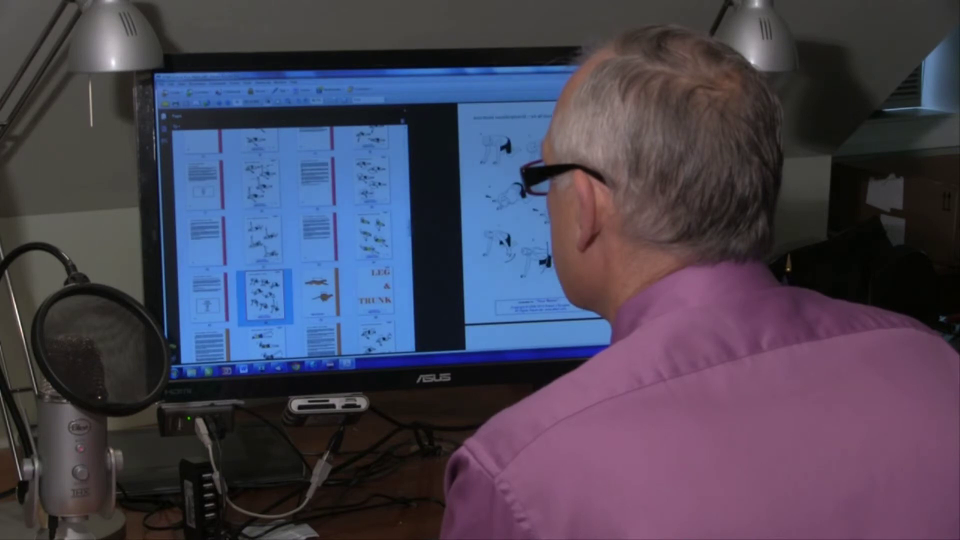
- Add a second exercise page to the selection and bring up the chosen pages' options
scroll(293, 240, "down", 2)
scroll(293, 240, "down", 1)
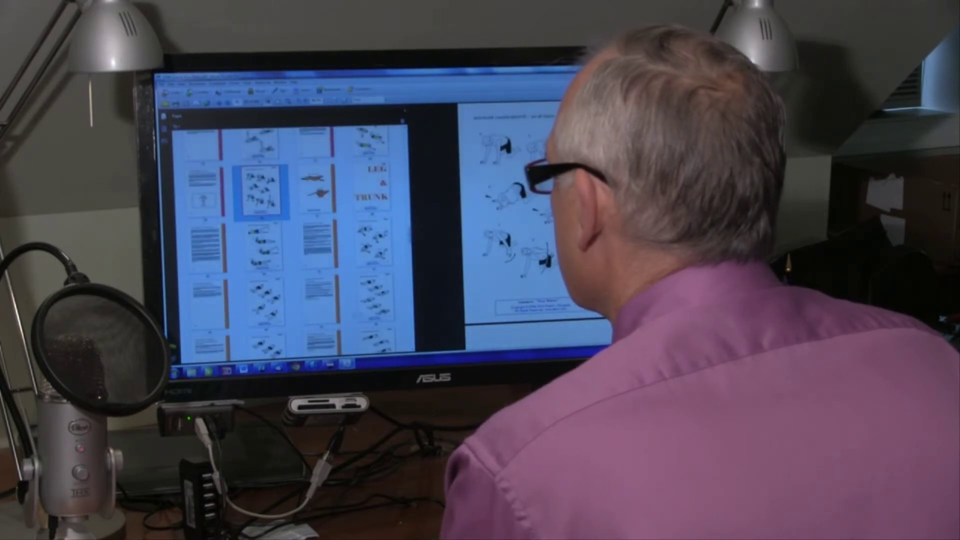
left_click(375, 299)
right_click(366, 287)
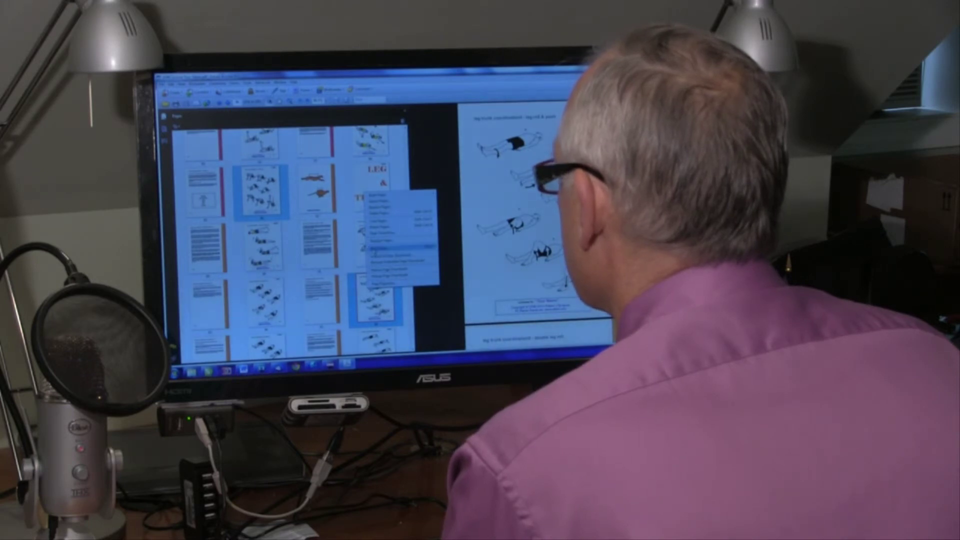
left_click(383, 248)
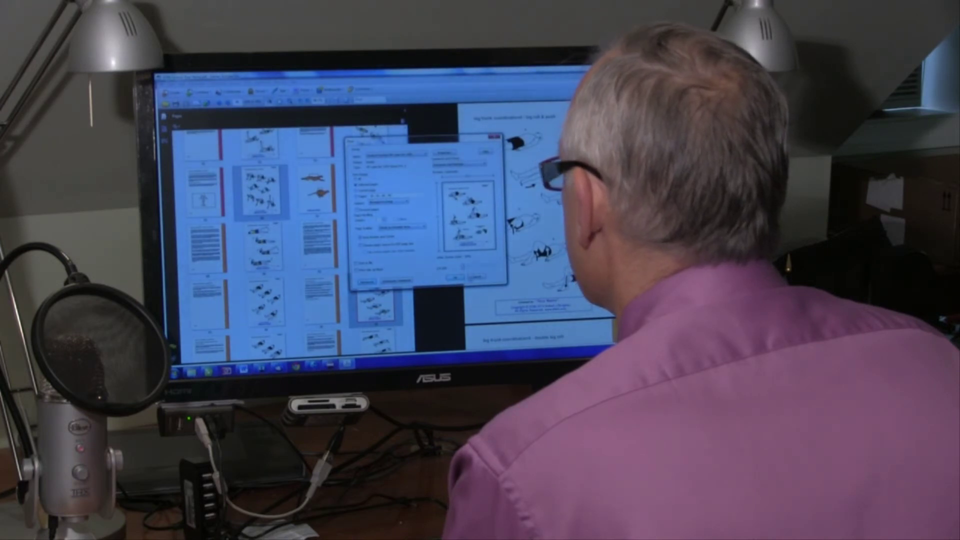
left_click(474, 277)
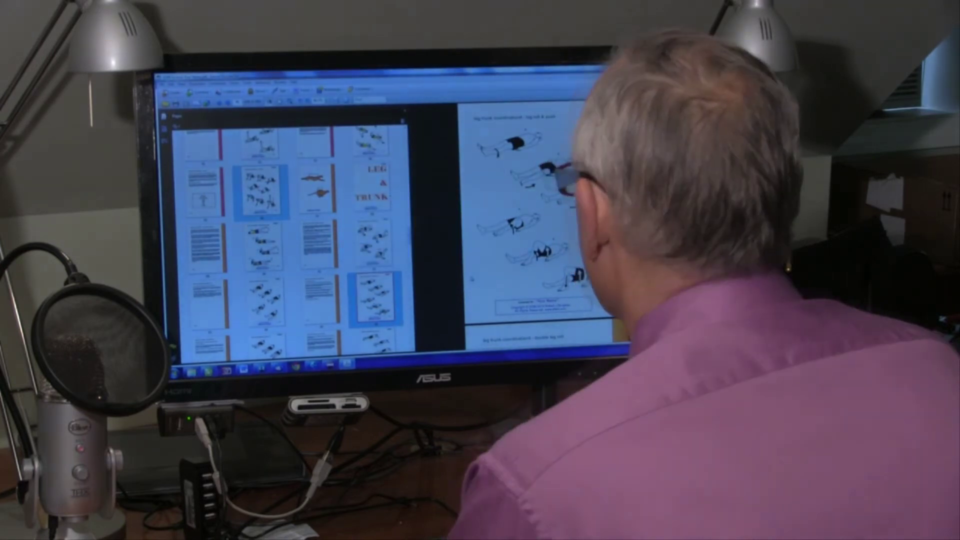